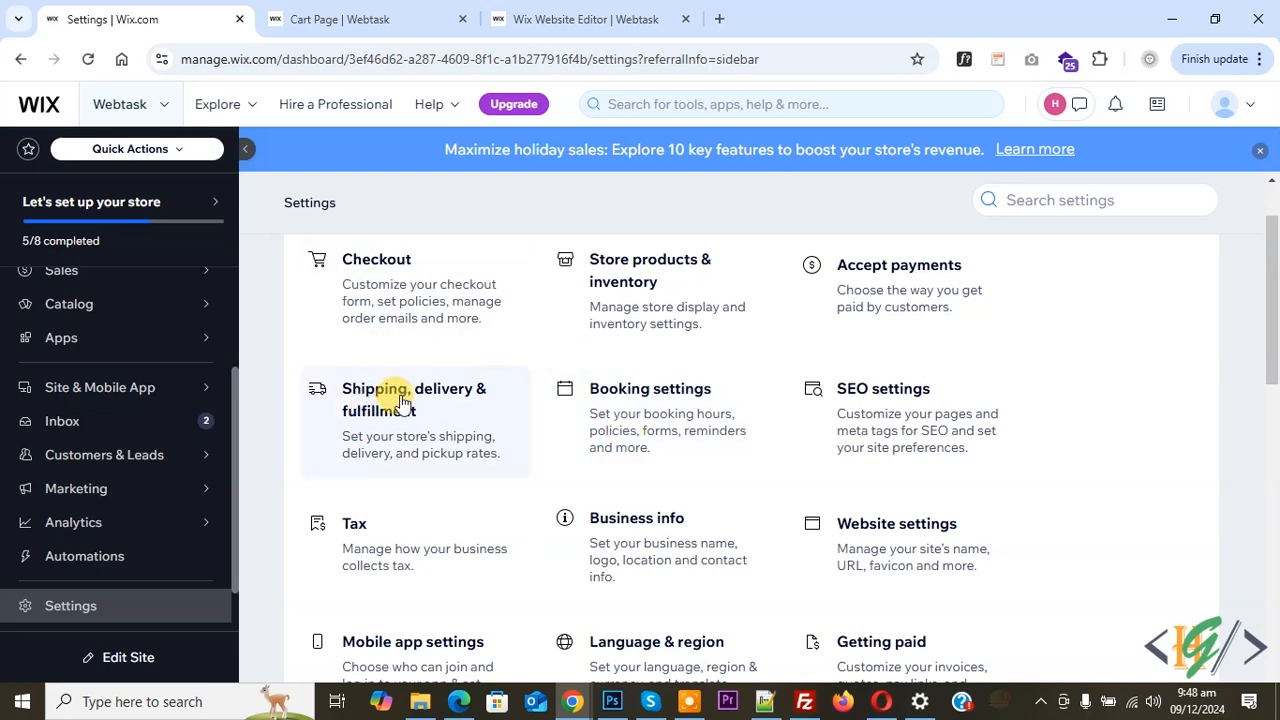
Go to the Shipping, delivery & fulfillment settings and open Region 1 (Rest of the world) for editing
left_click(429, 415)
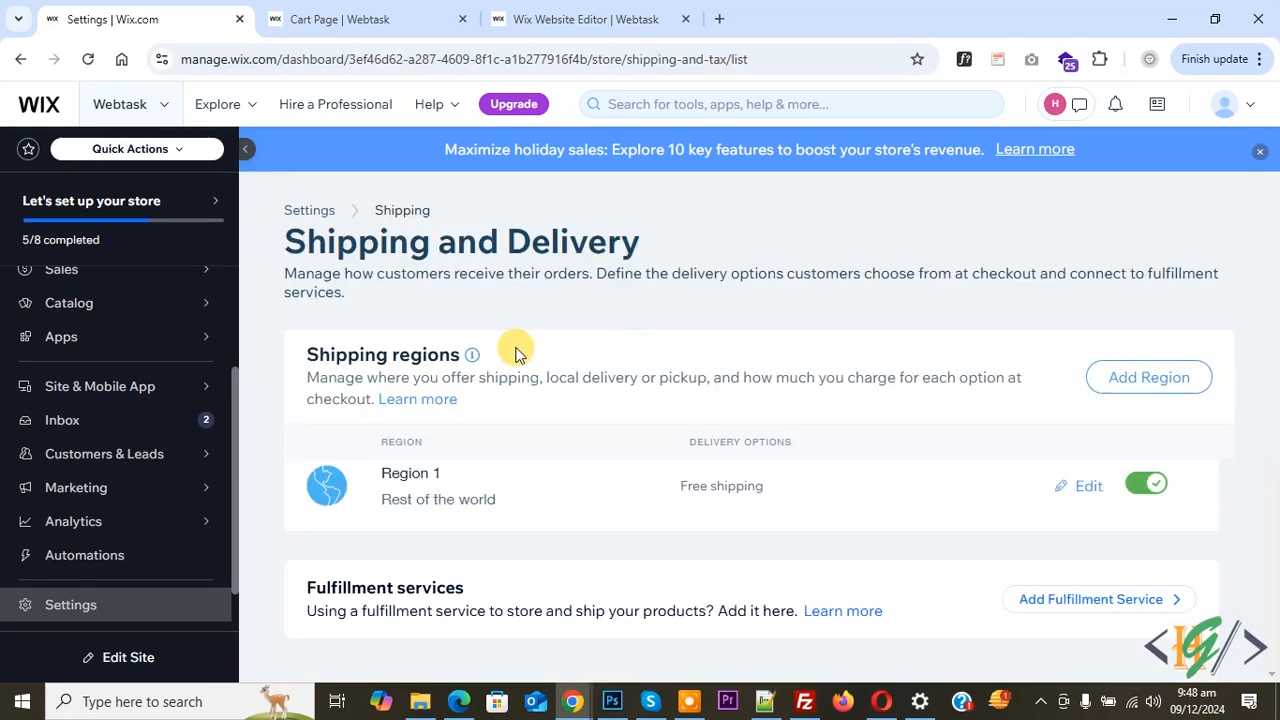
left_click_drag(298, 238, 594, 243)
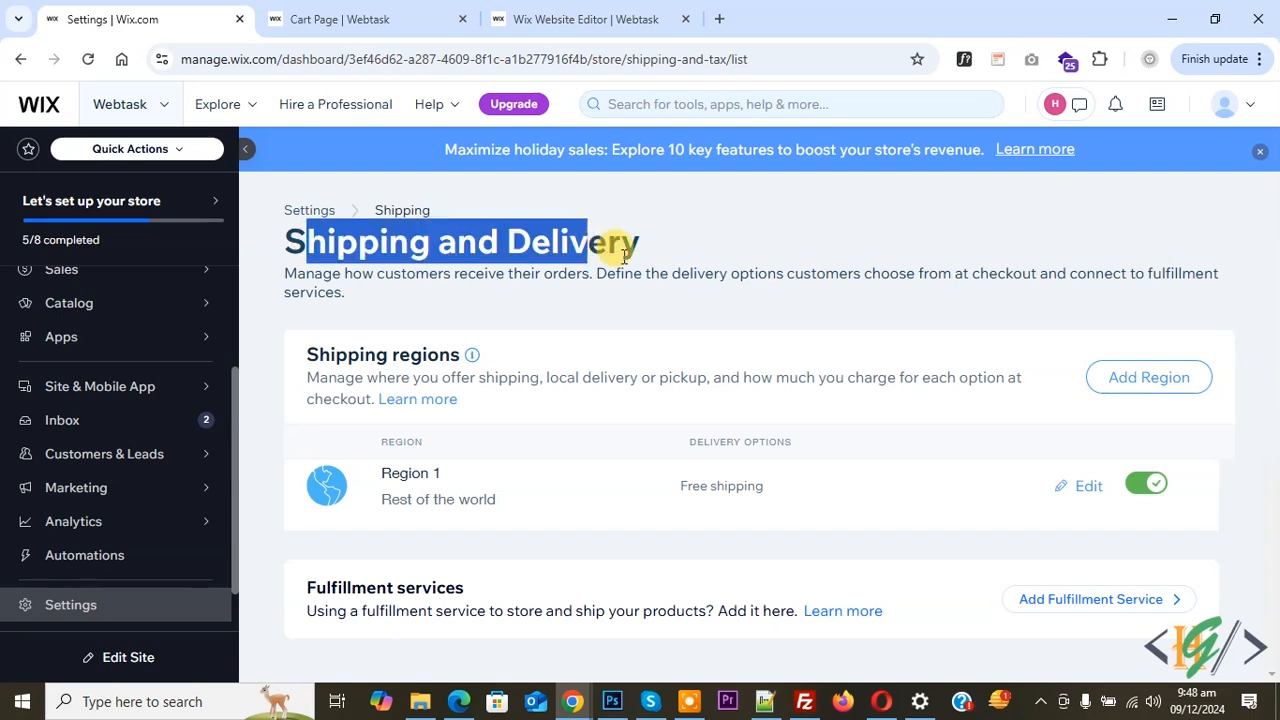
left_click(616, 327)
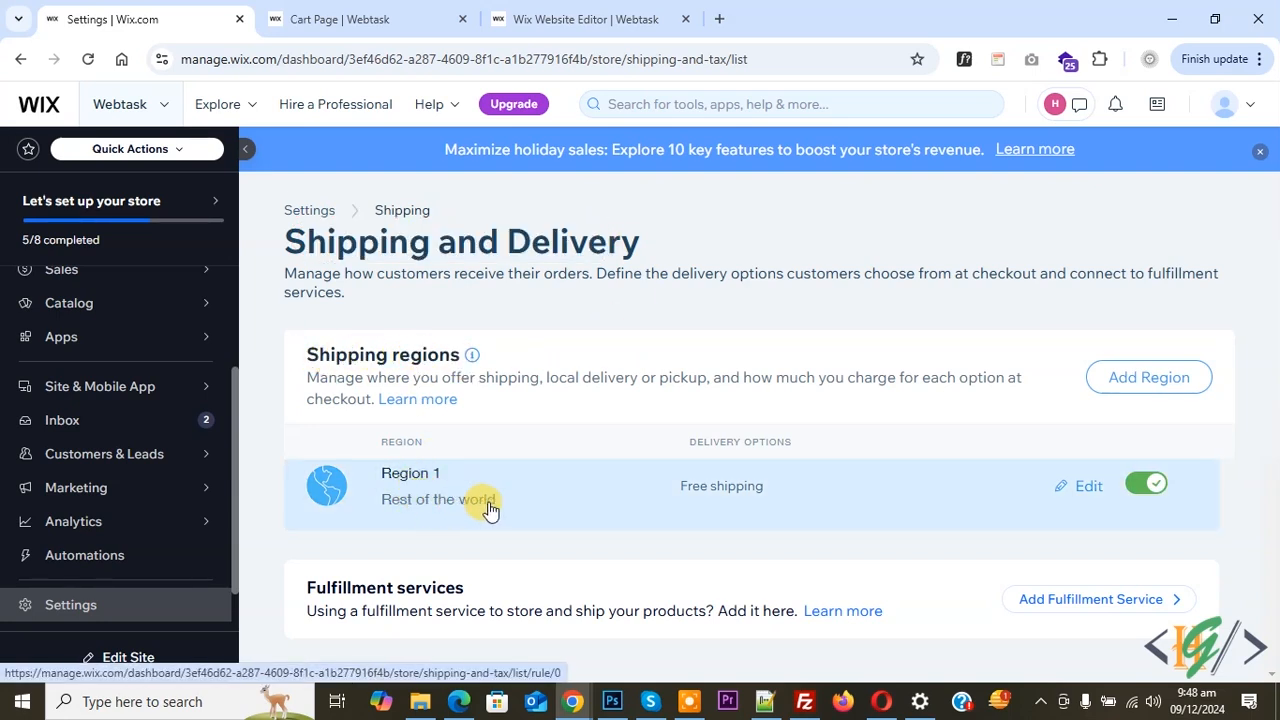
left_click(1094, 490)
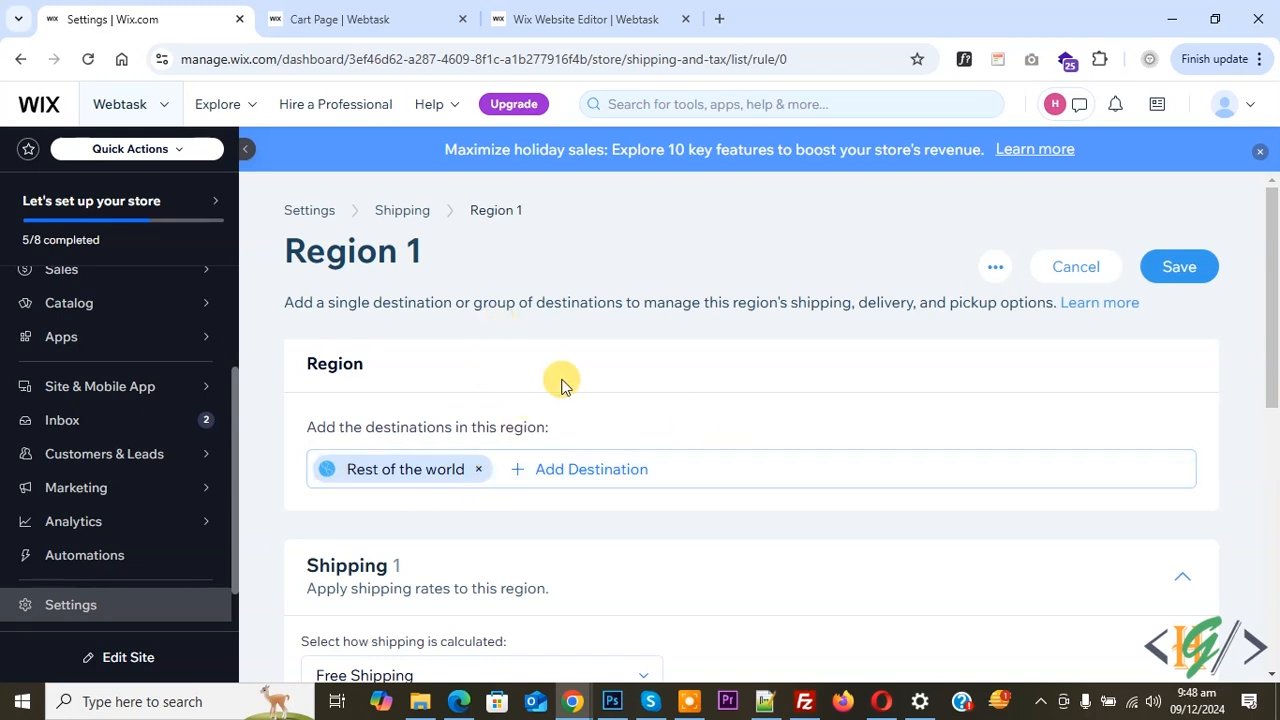
Set Region 1's shipping calculation method to Rate by Product
scroll(561, 385, "down", 2)
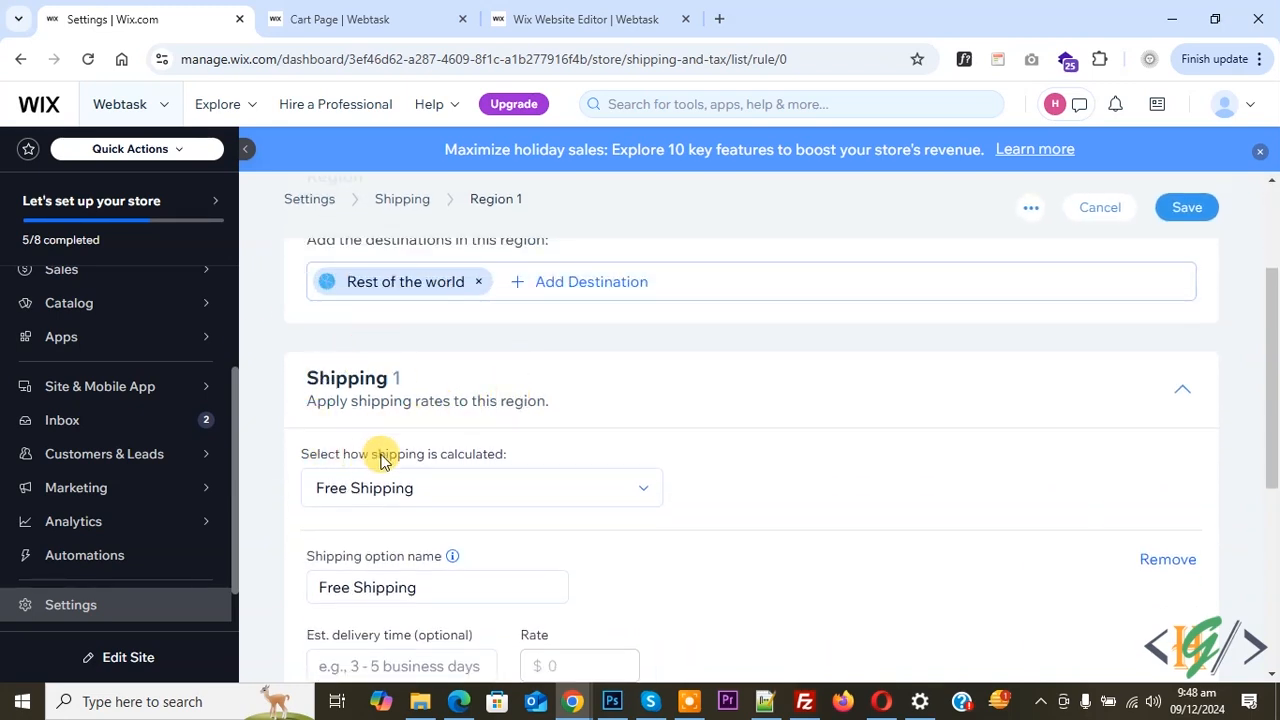
left_click(466, 489)
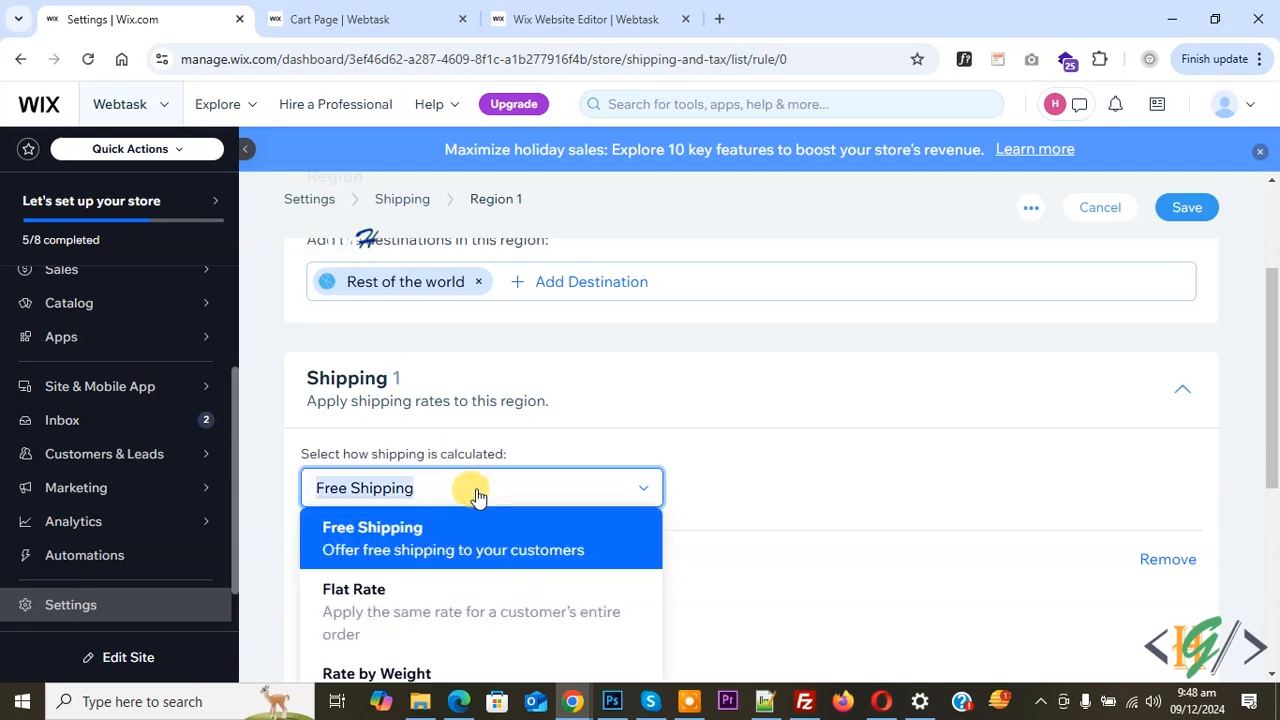
scroll(470, 490, "down", 3)
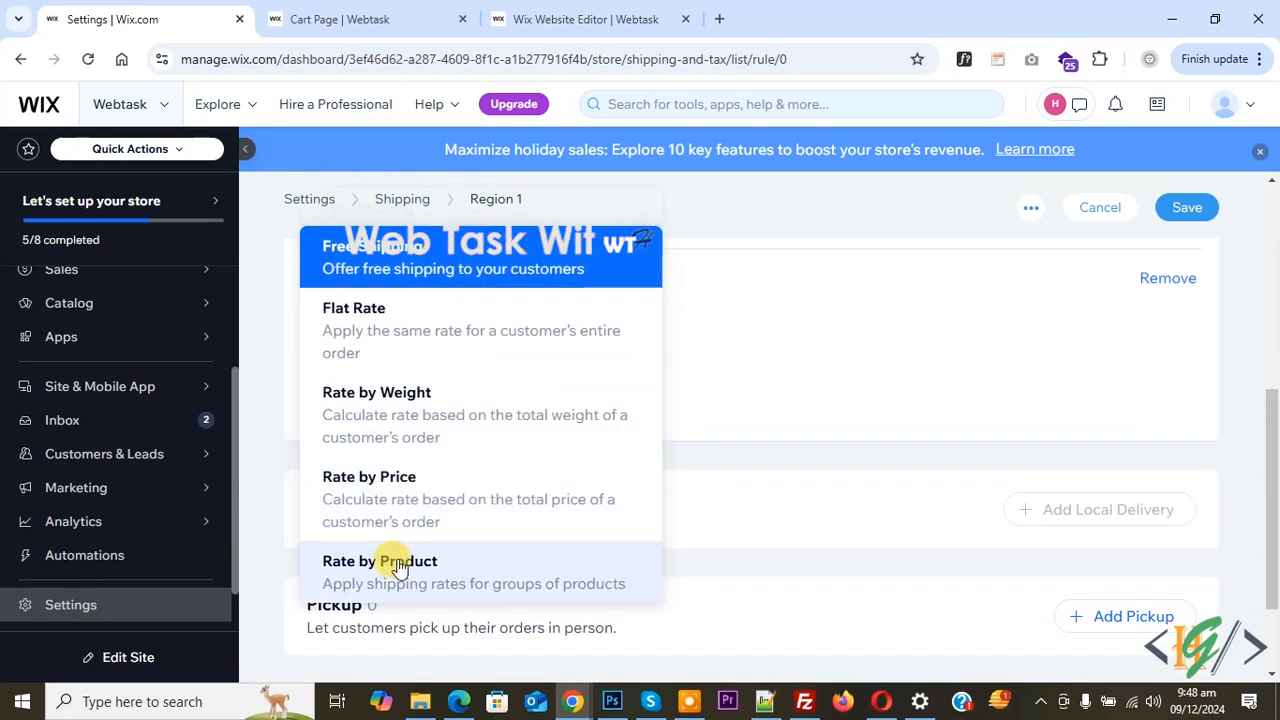
left_click(470, 578)
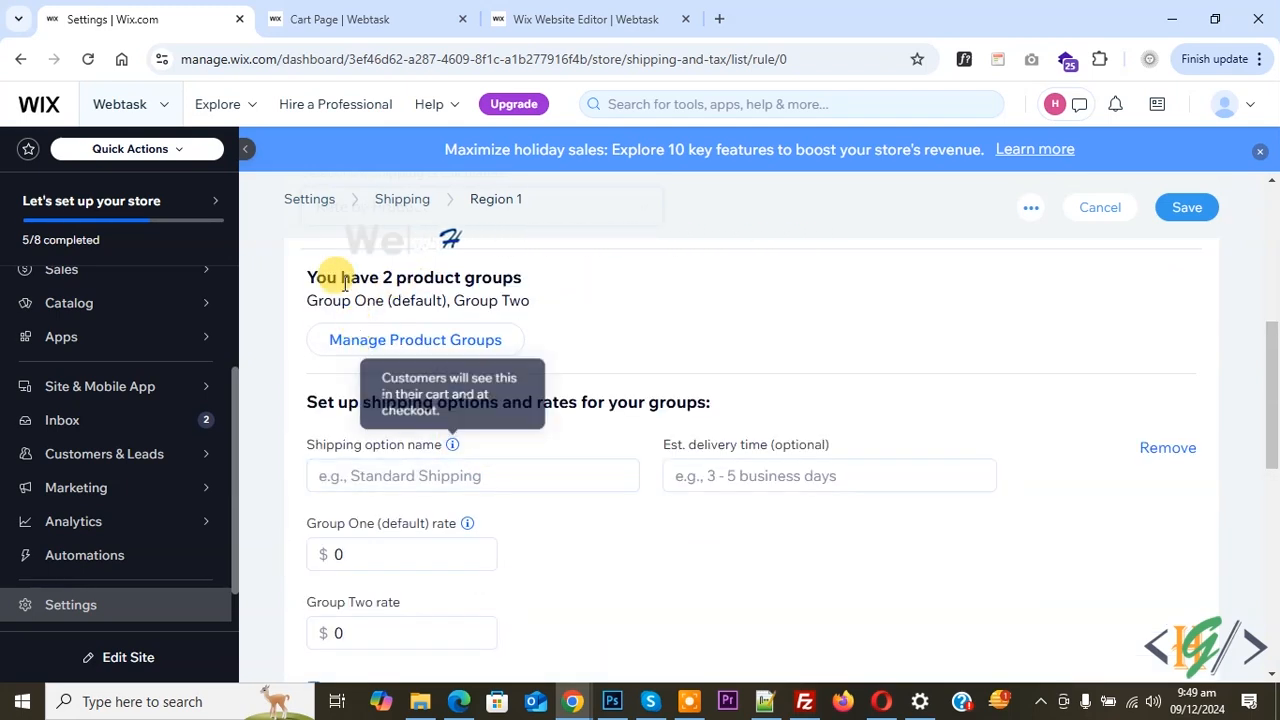
Add a new product group named "Group 3" while managing the region's product groups
left_click(409, 349)
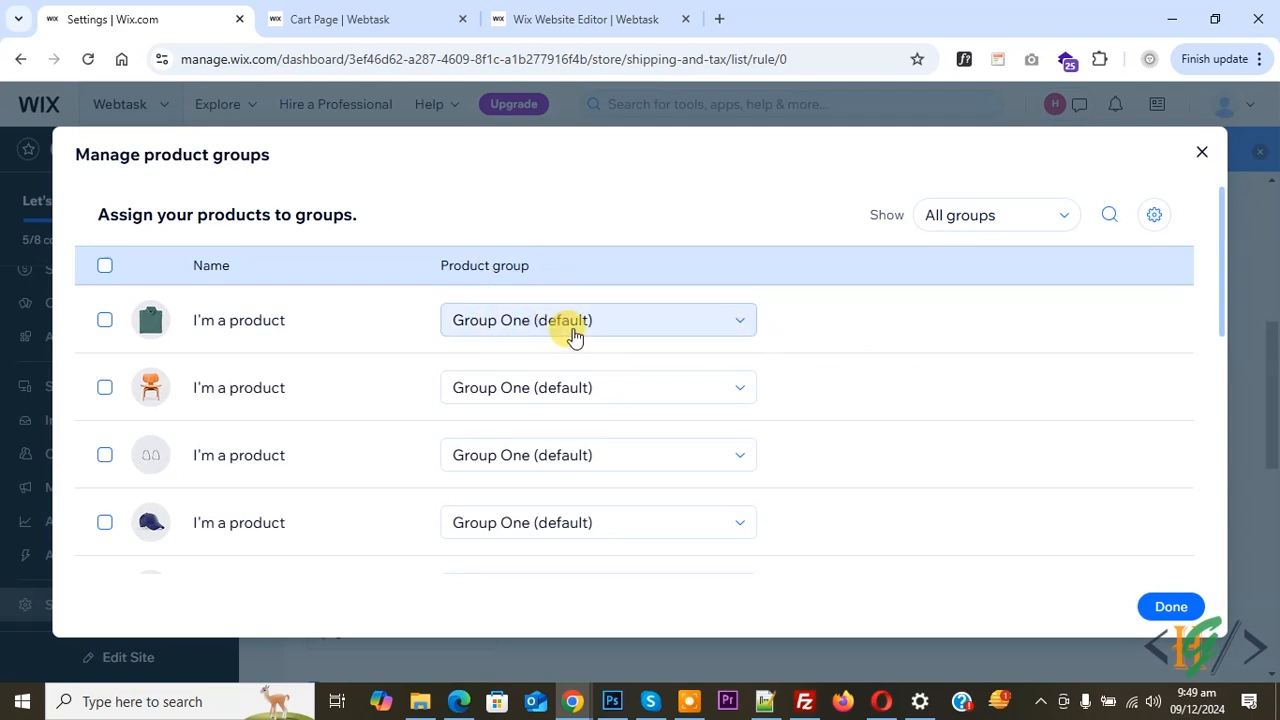
left_click(1154, 216)
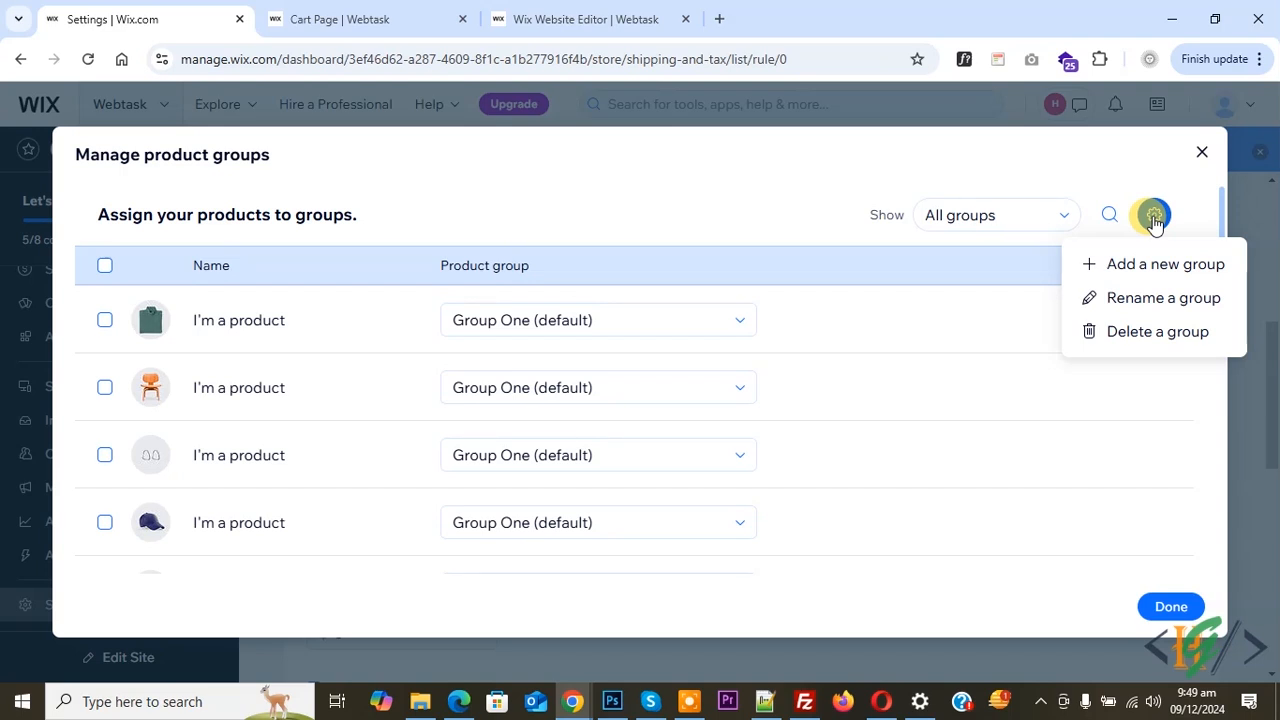
left_click(1150, 264)
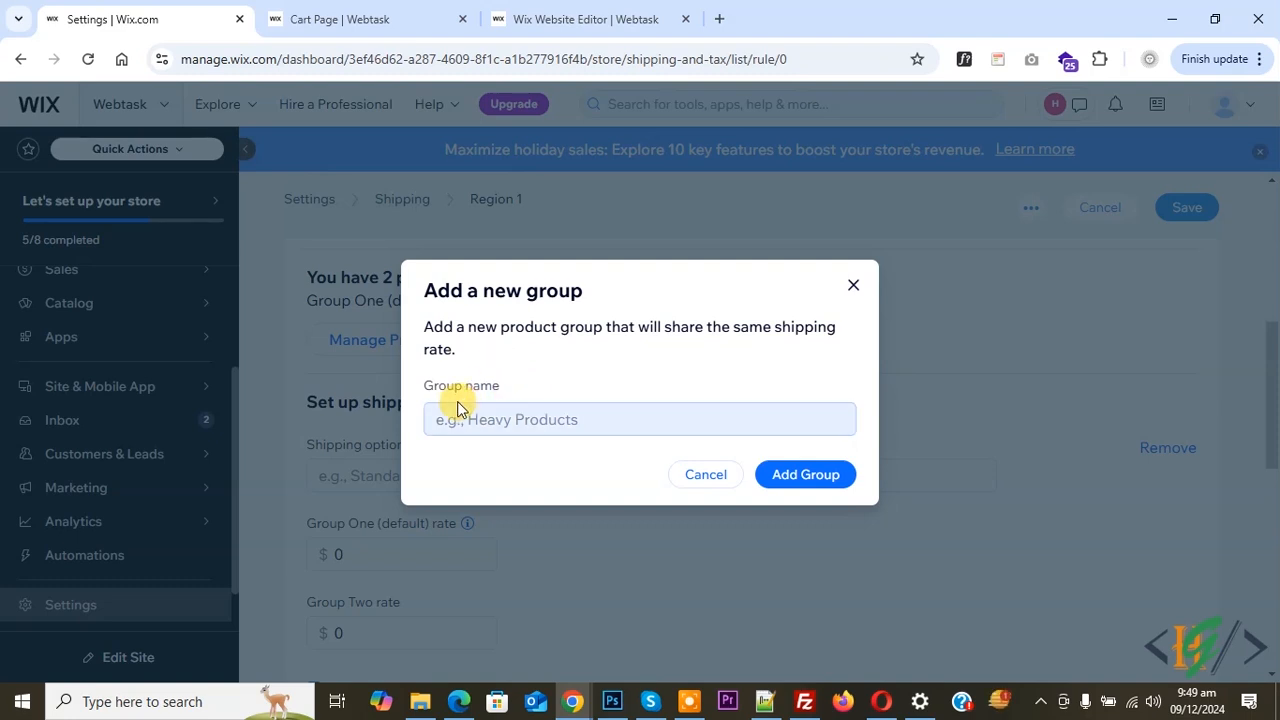
left_click(538, 428)
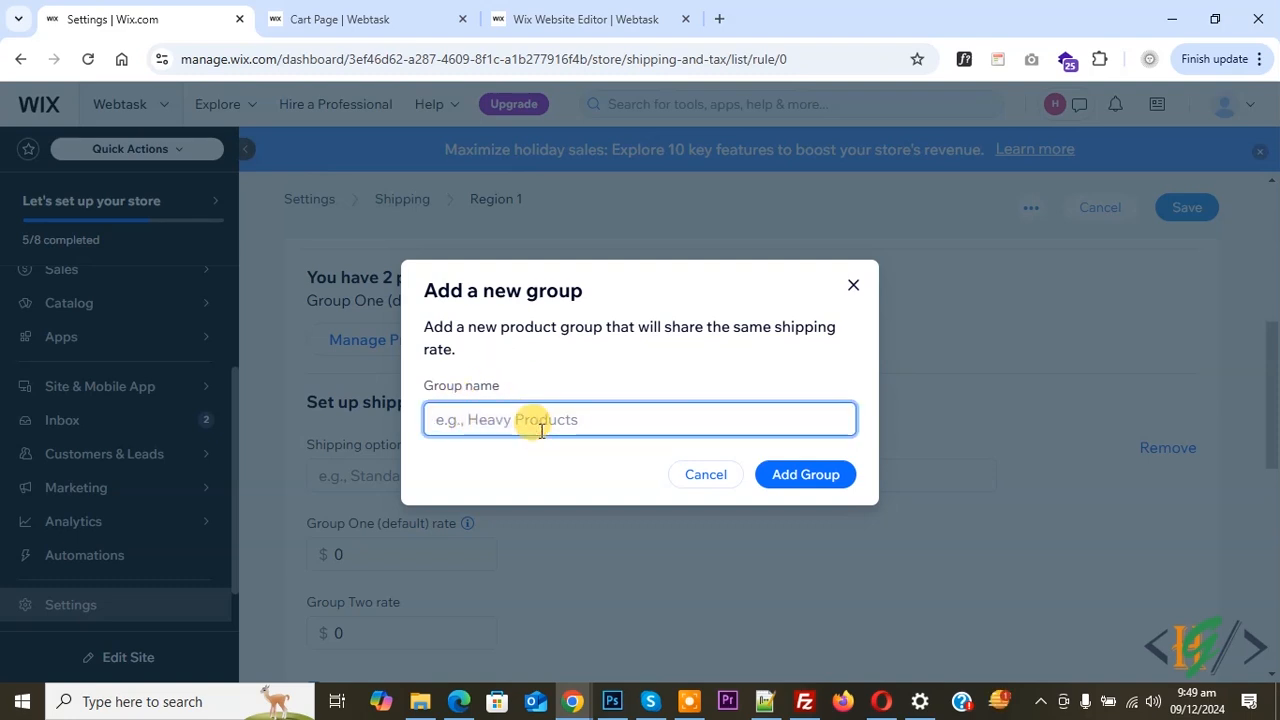
type("Group")
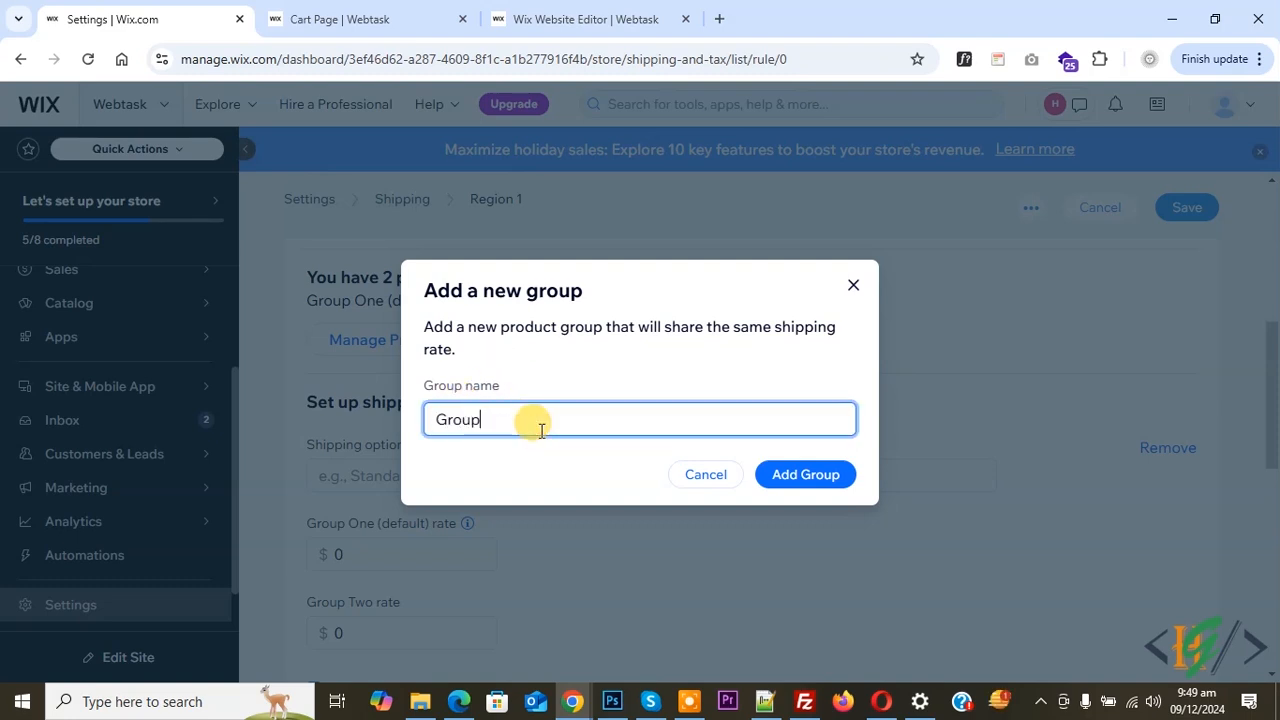
left_click(768, 476)
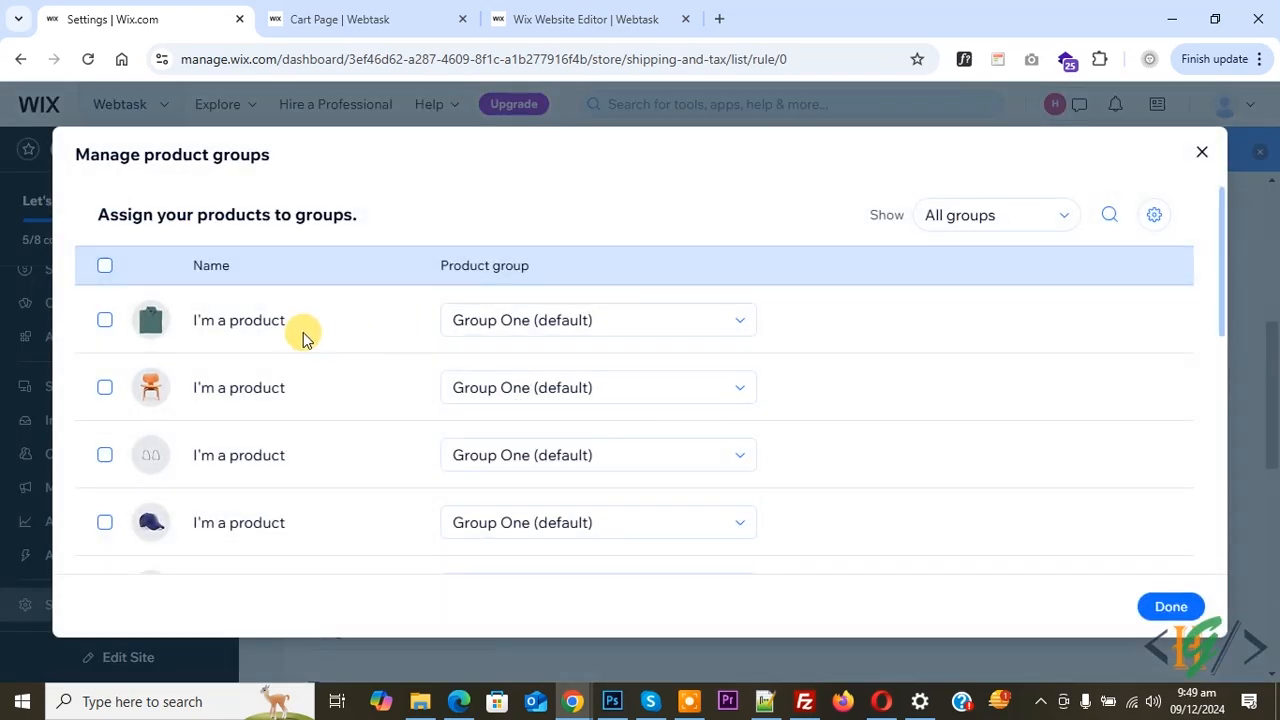
Check the group choices for the first product, and assign Organic Product to Group Two
left_click(533, 322)
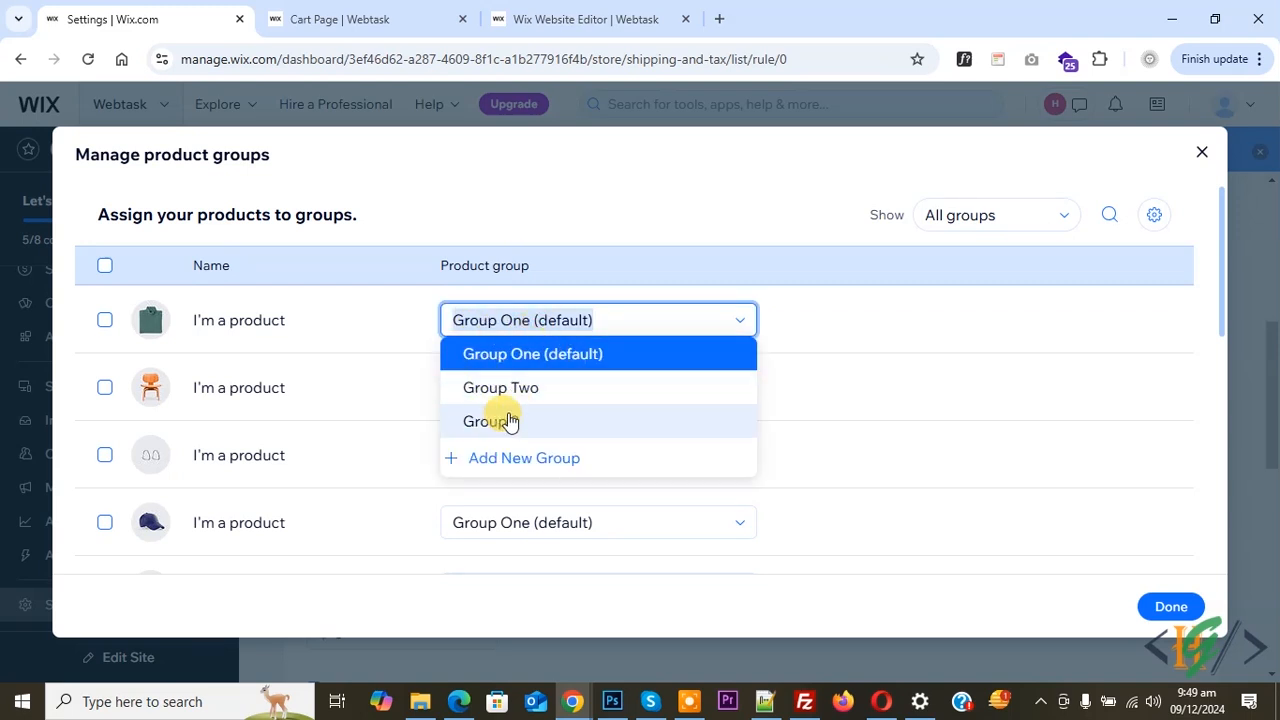
left_click(466, 217)
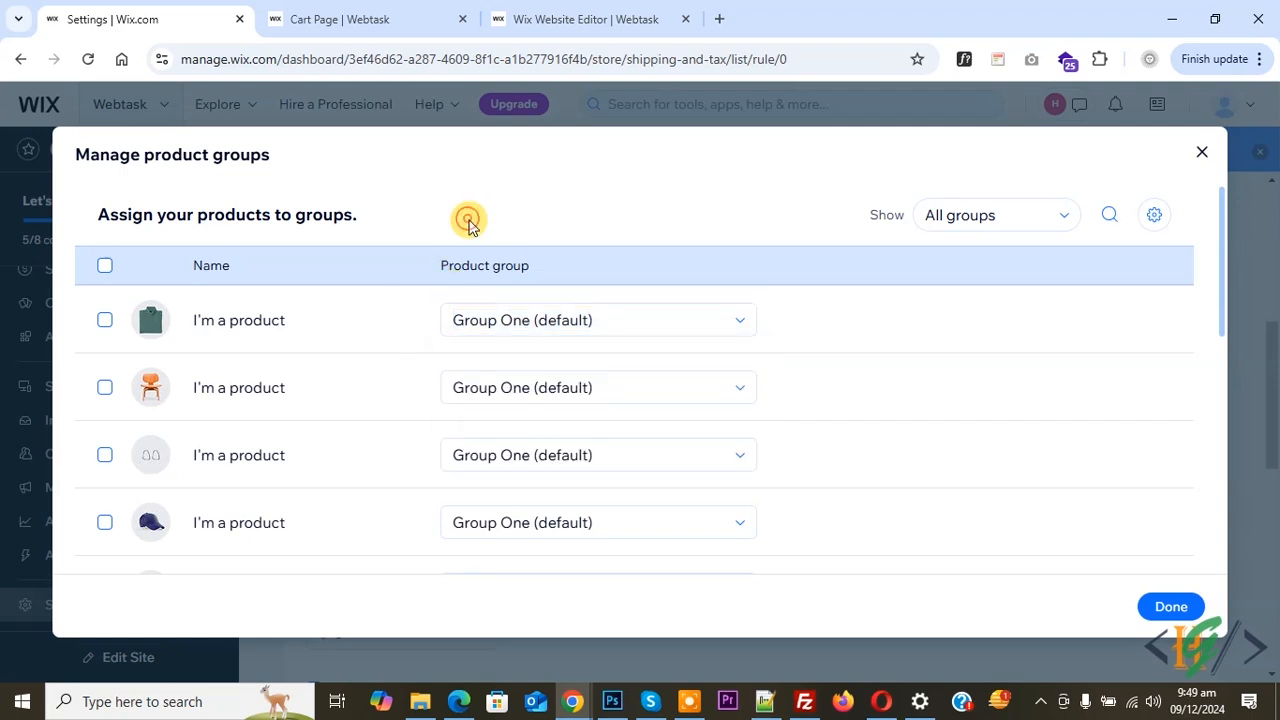
scroll(365, 360, "down", 5)
scroll(365, 360, "down", 2)
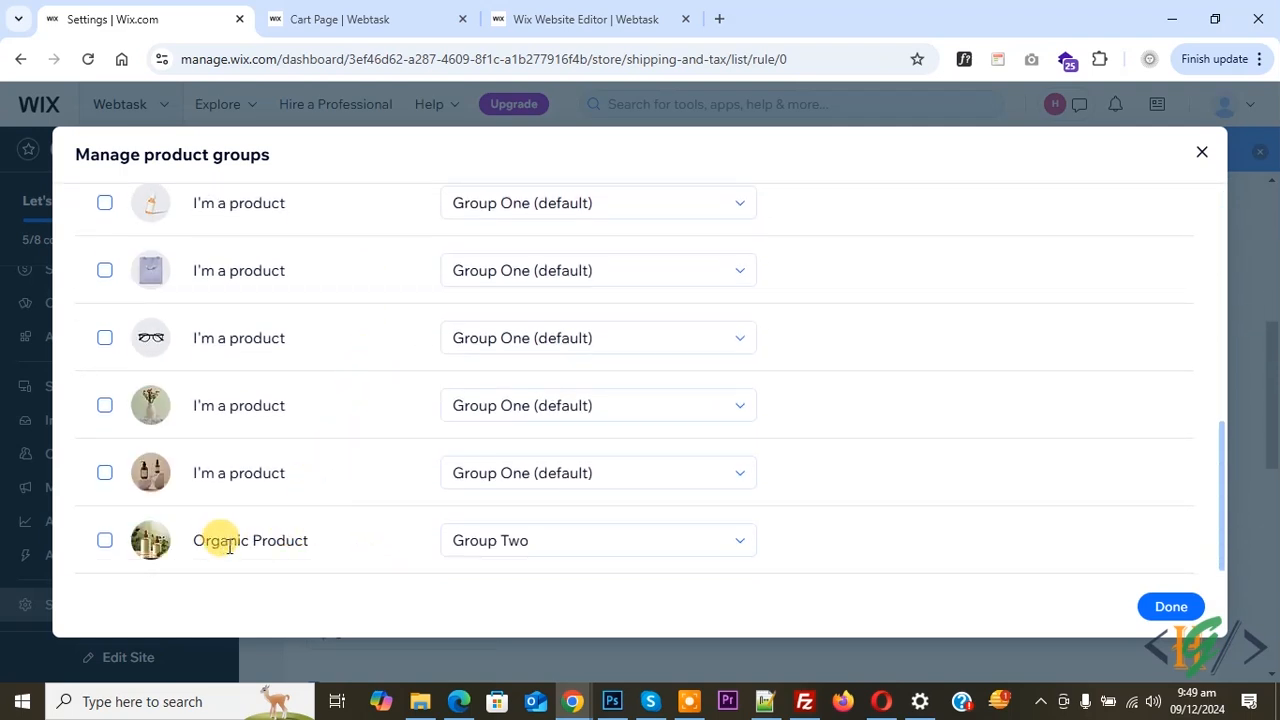
left_click(534, 549)
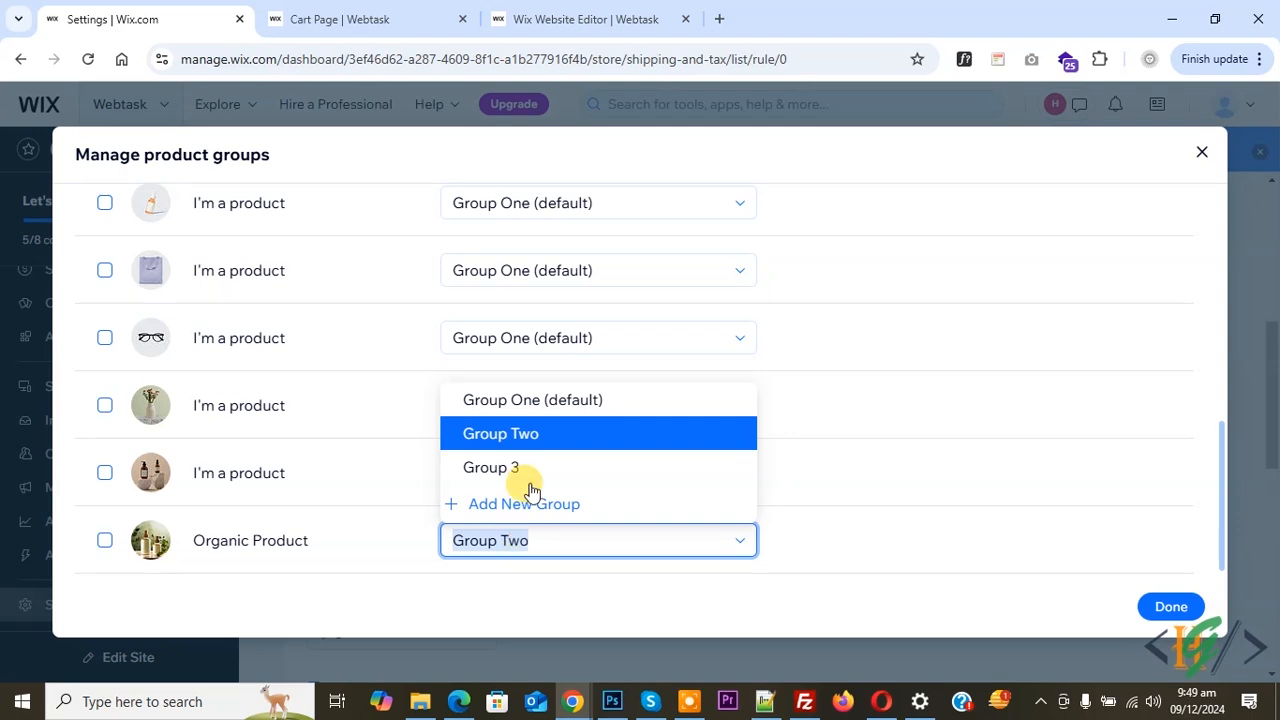
left_click(523, 434)
Assign the ticked vase product to Group 3, tick Organic Product as well, and finish managing the product groups
left_click(105, 406)
left_click(556, 416)
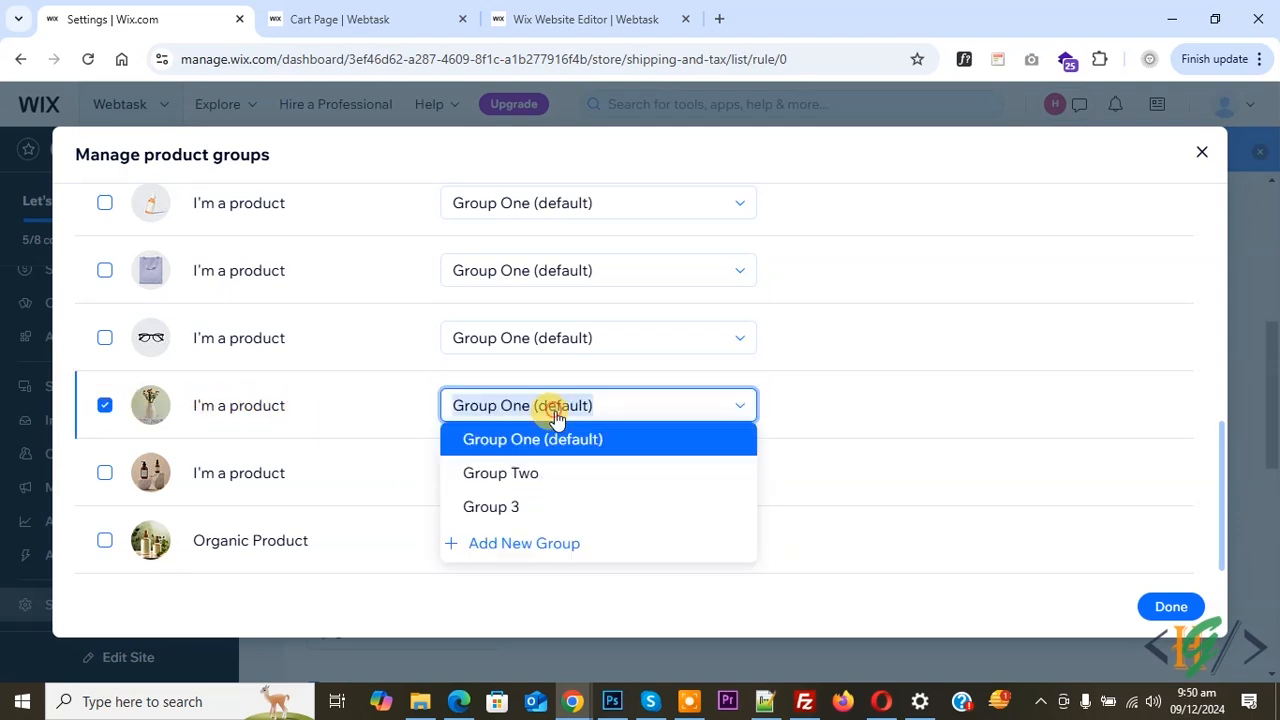
left_click(500, 507)
left_click(105, 540)
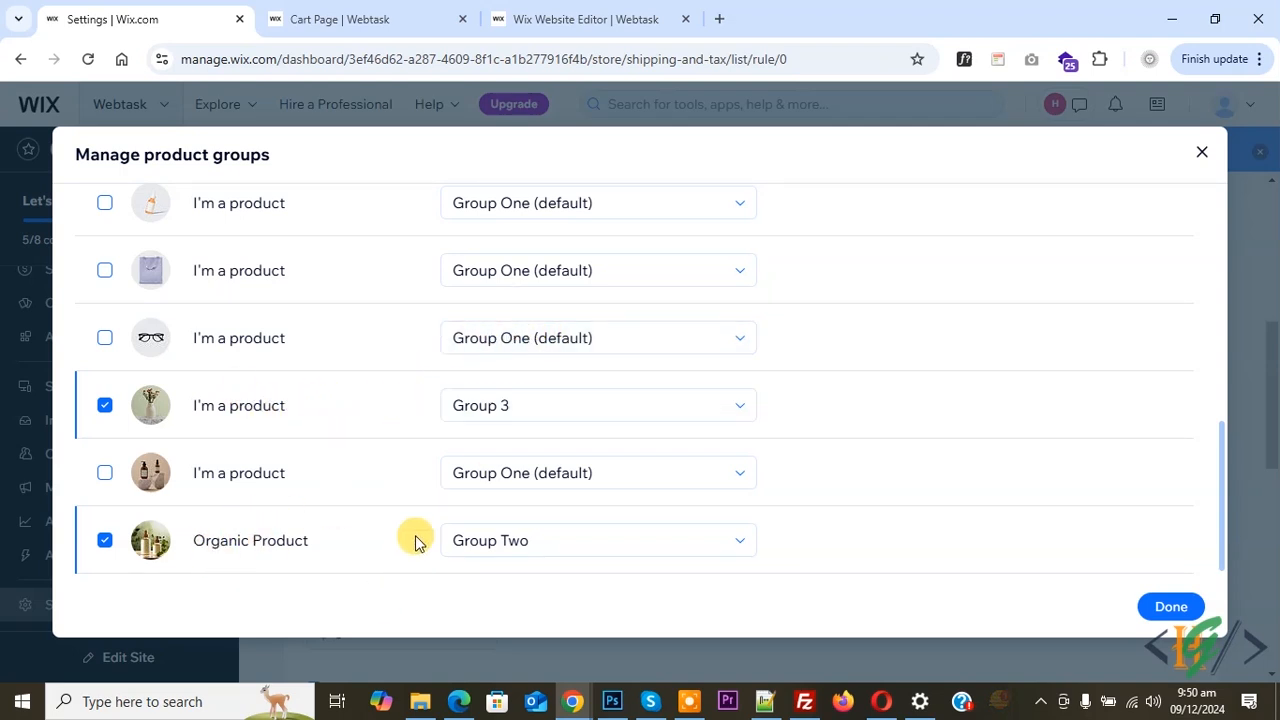
left_click(1143, 612)
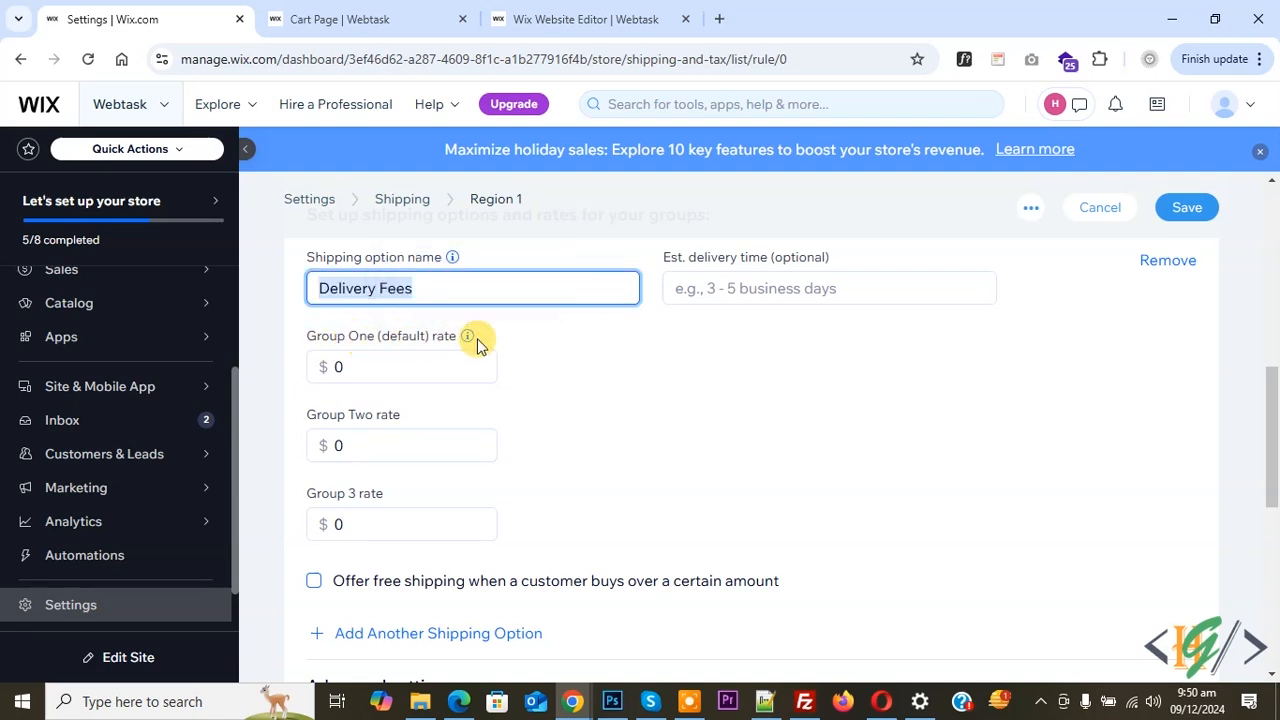
For the Delivery Fees shipping option, set the Group Two rate to $5 and the Group 3 rate to $6
mouse_move(465, 340)
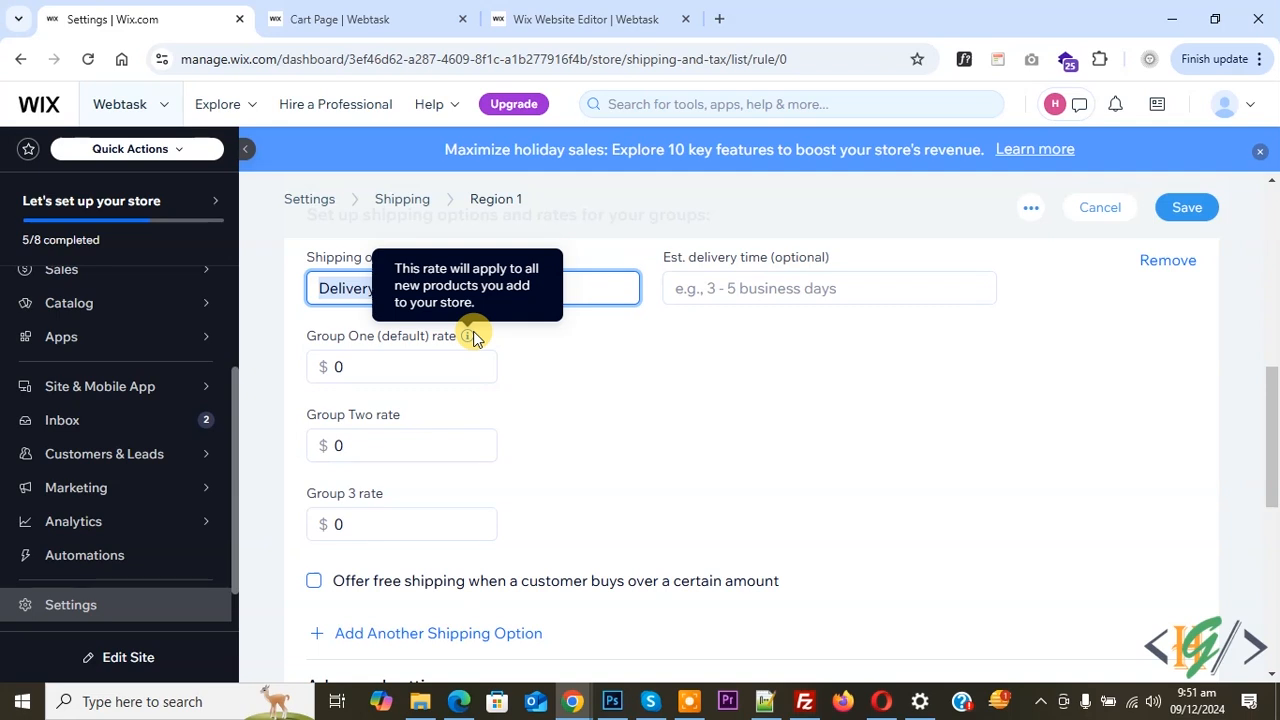
left_click(361, 370)
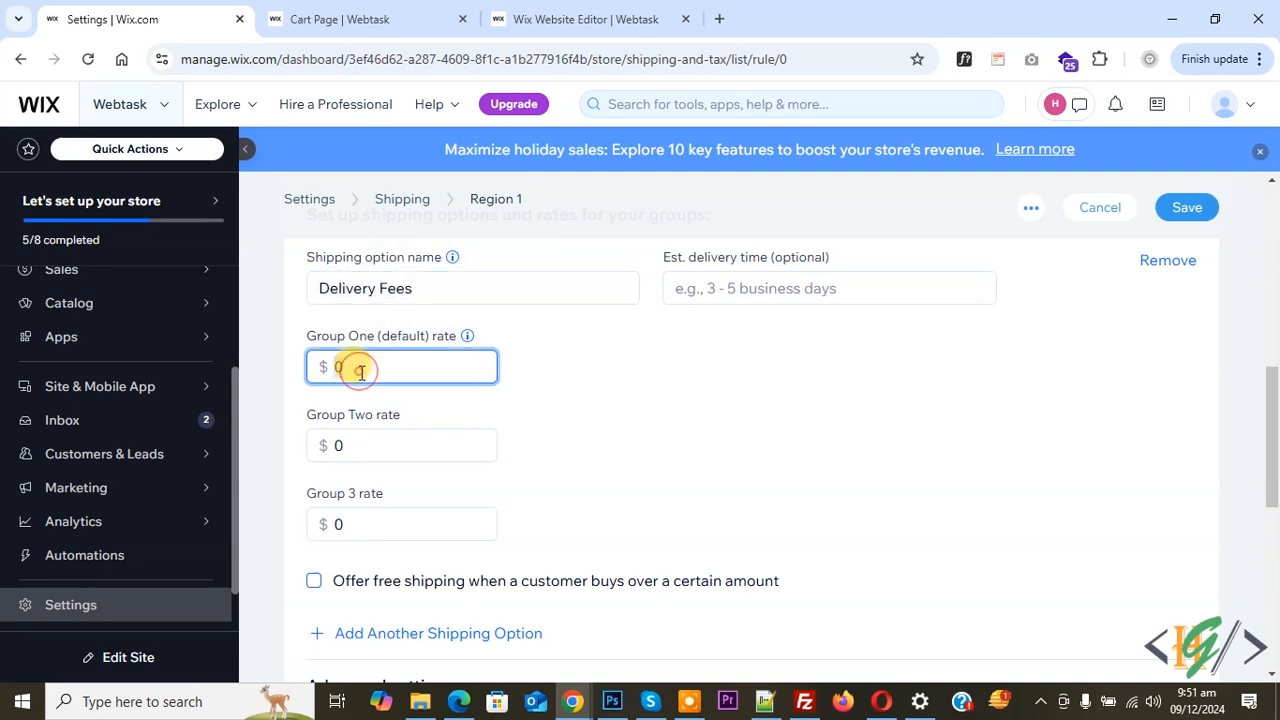
double_click(361, 370)
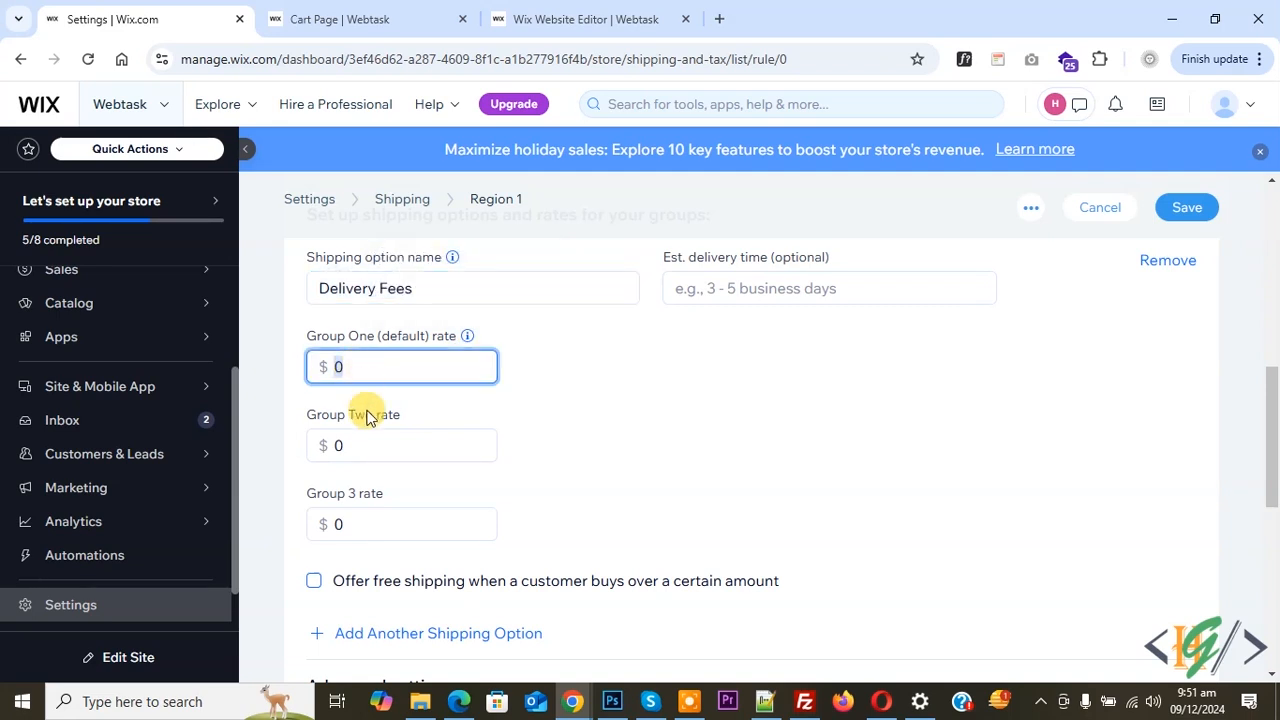
left_click(366, 445)
double_click(325, 445)
type("5")
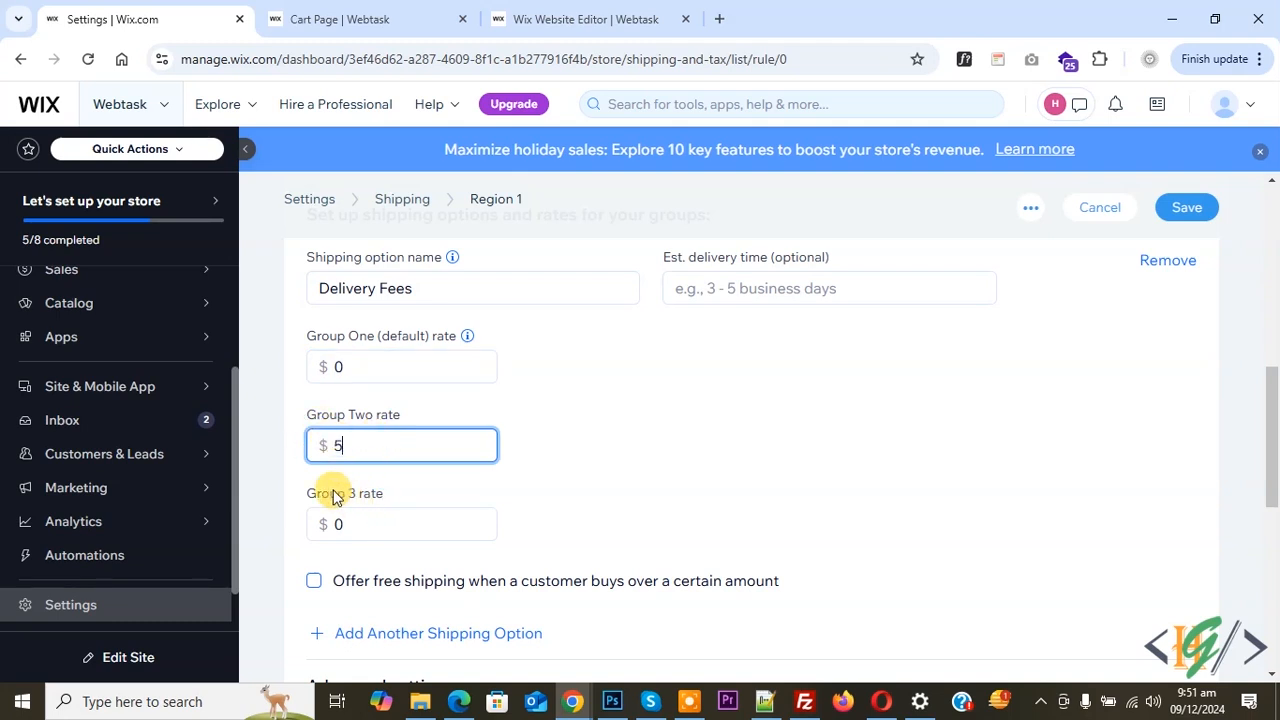
left_click_drag(371, 515, 329, 521)
key("BackSpace")
type("6")
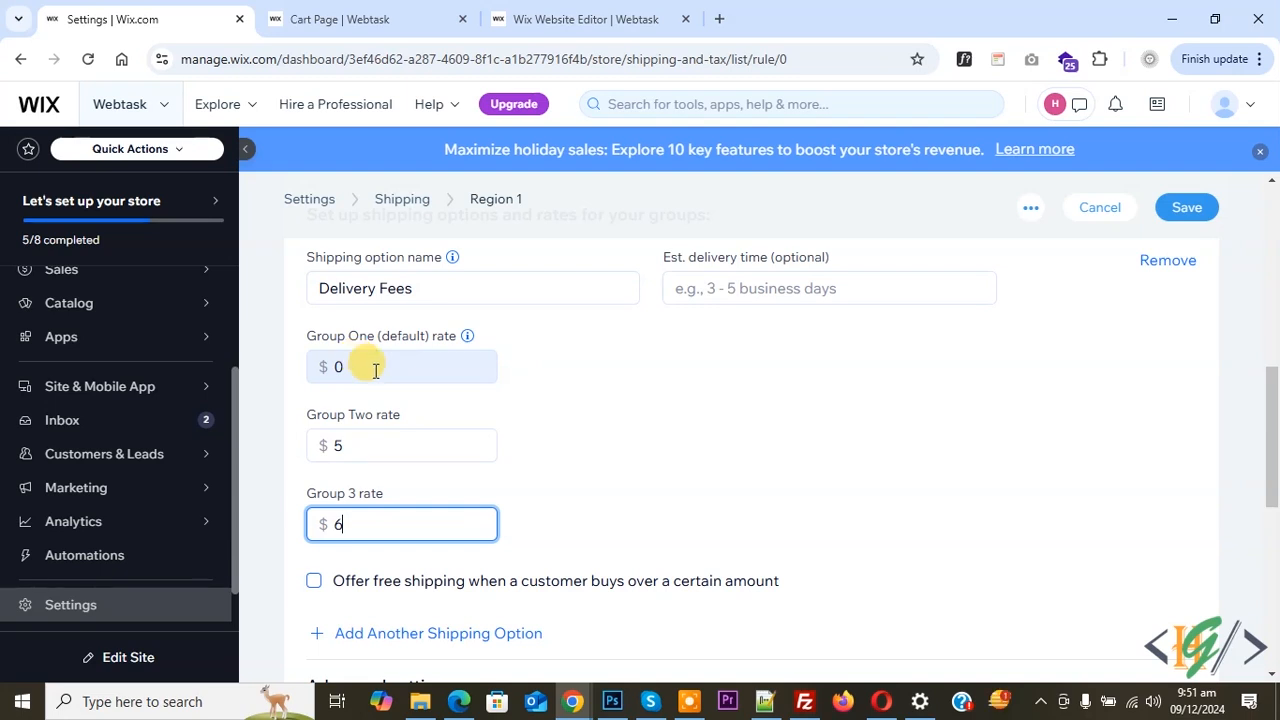
Examine the shipping calculation example in the advanced settings, comparing how each group rate method is applied, and close it
scroll(375, 370, "down", 4)
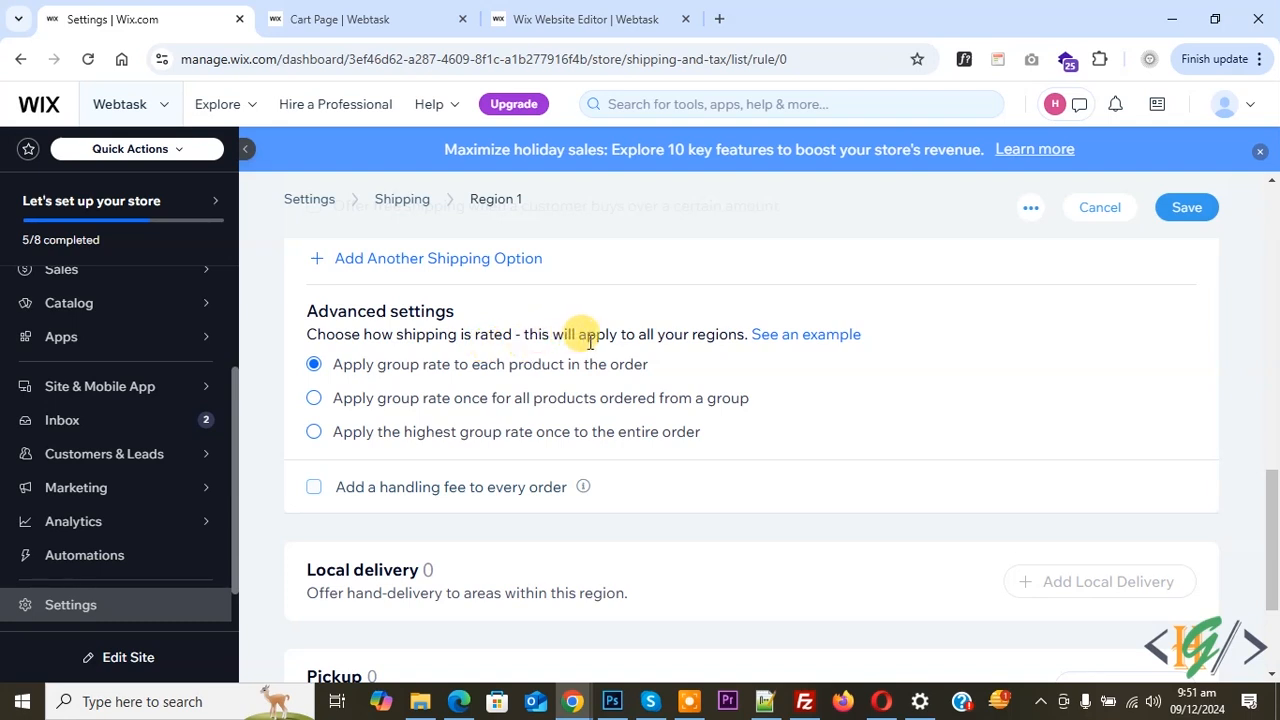
left_click(781, 340)
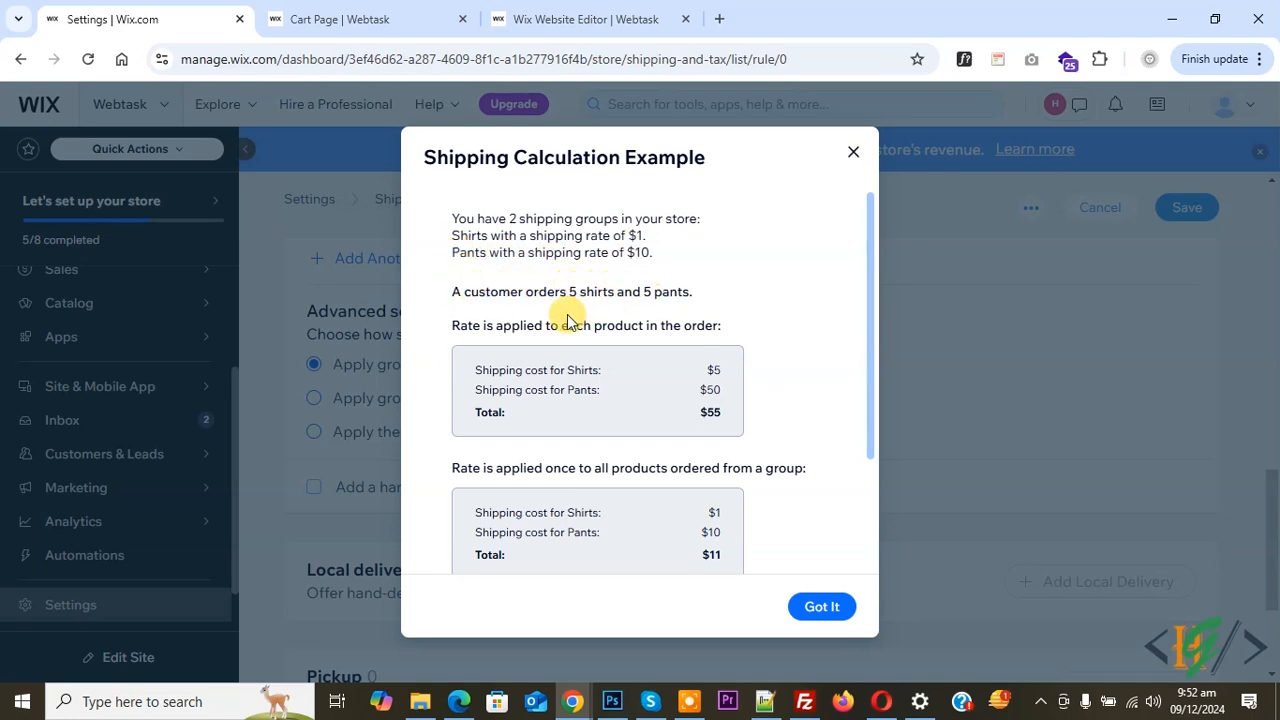
left_click_drag(457, 325, 729, 331)
left_click(454, 368)
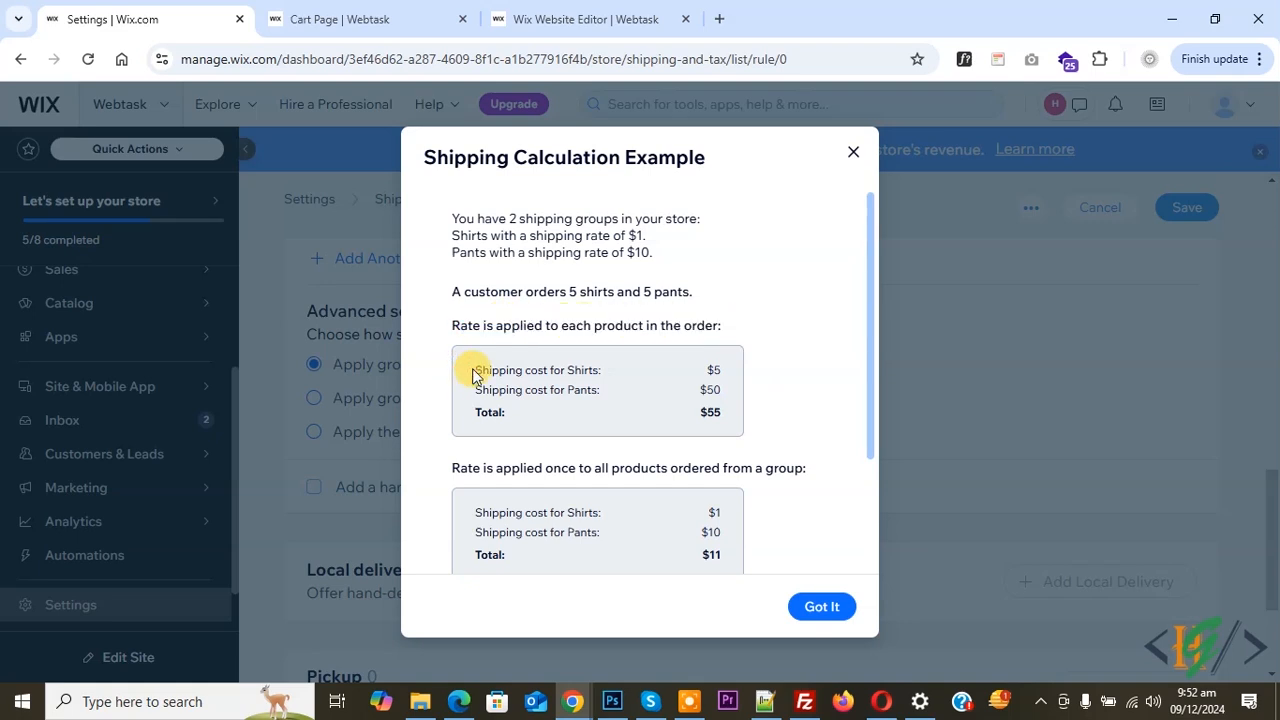
left_click_drag(475, 372, 575, 370)
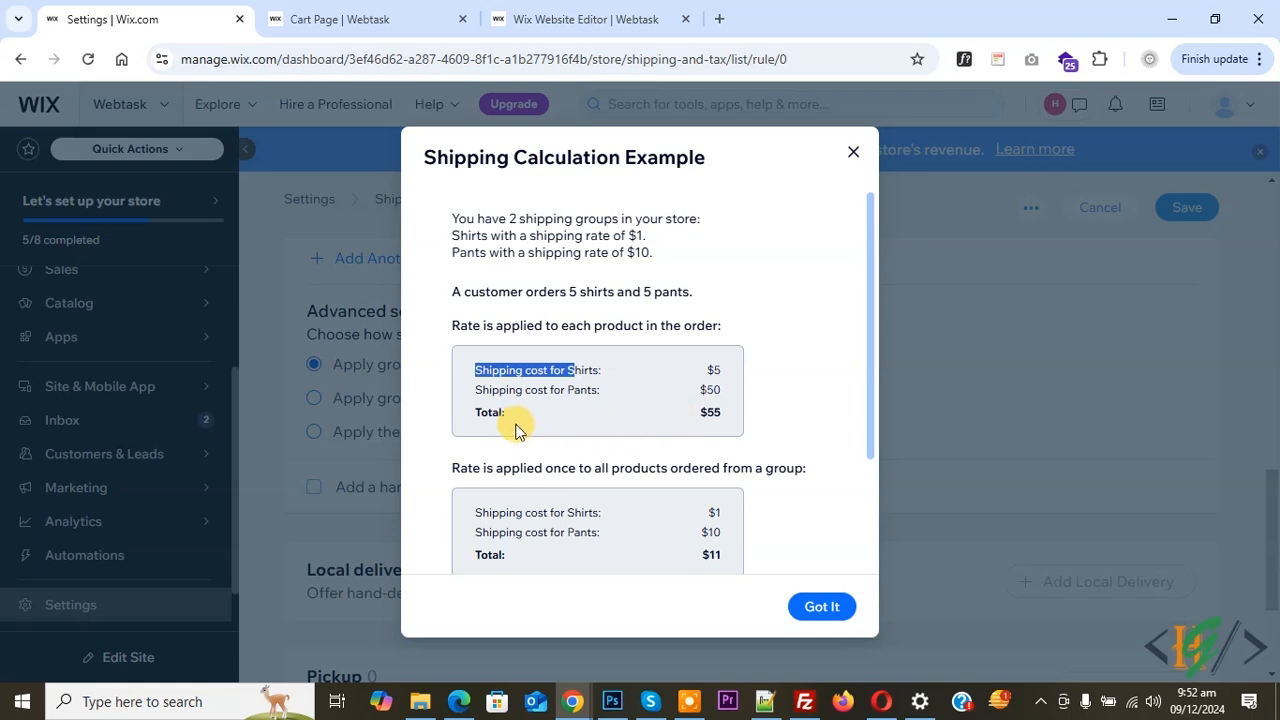
left_click(712, 413)
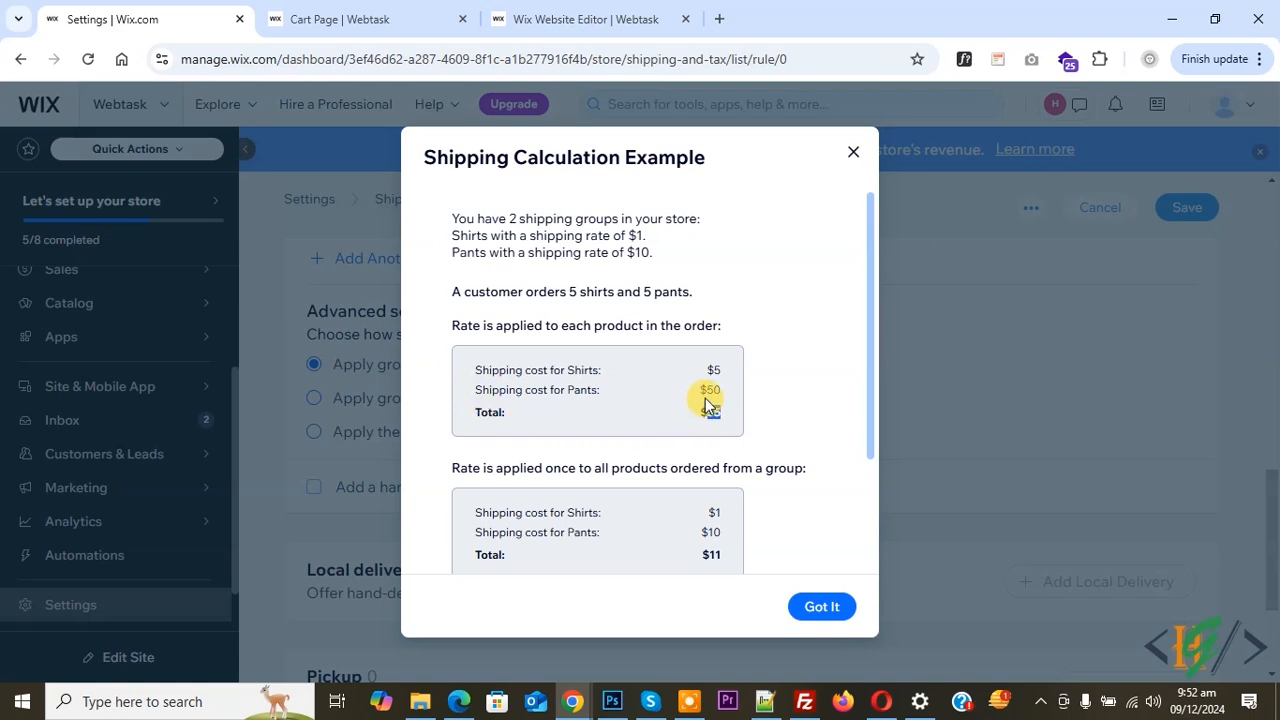
left_click(714, 368)
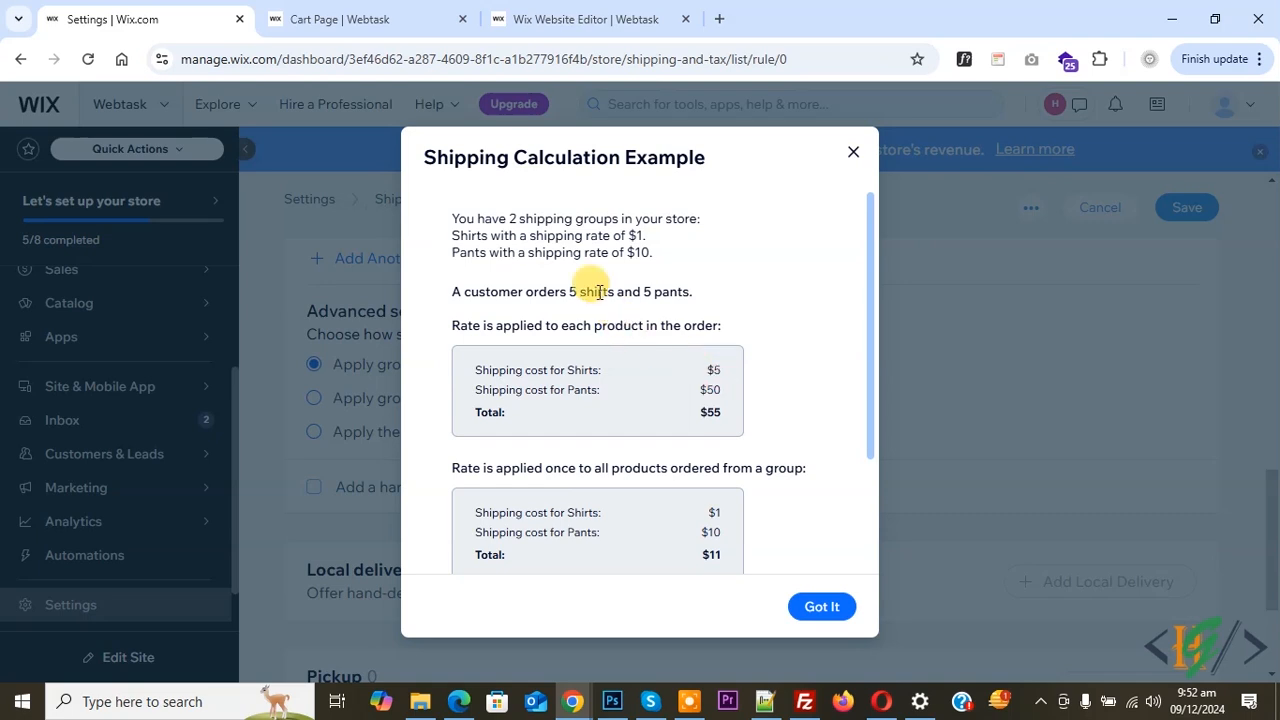
left_click(711, 386)
scroll(520, 390, "down", 1)
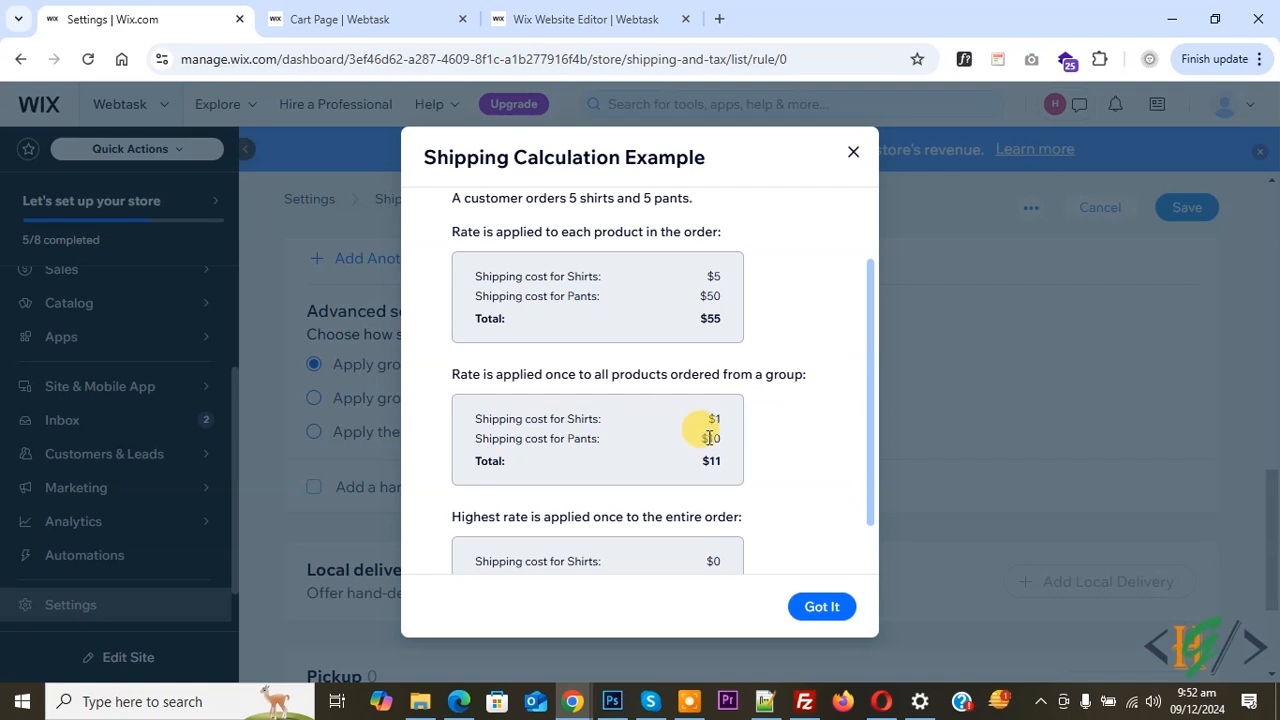
scroll(629, 391, "down", 1)
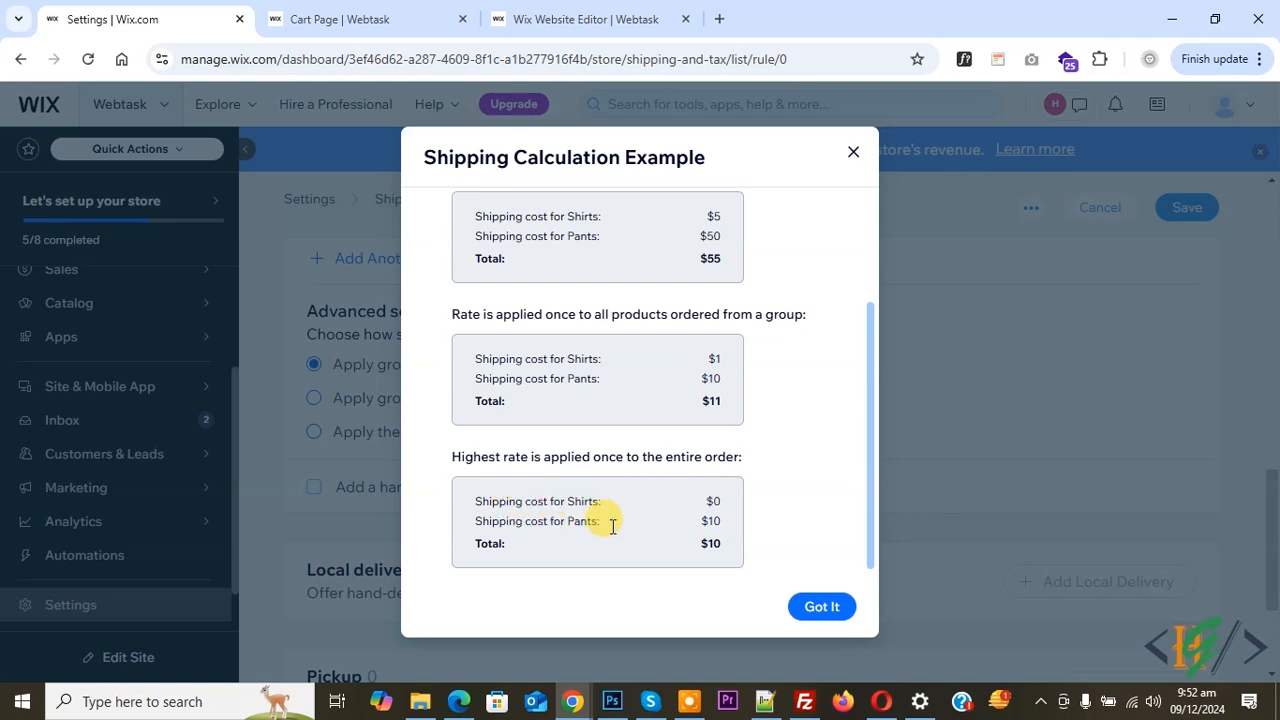
double_click(710, 520)
left_click(808, 607)
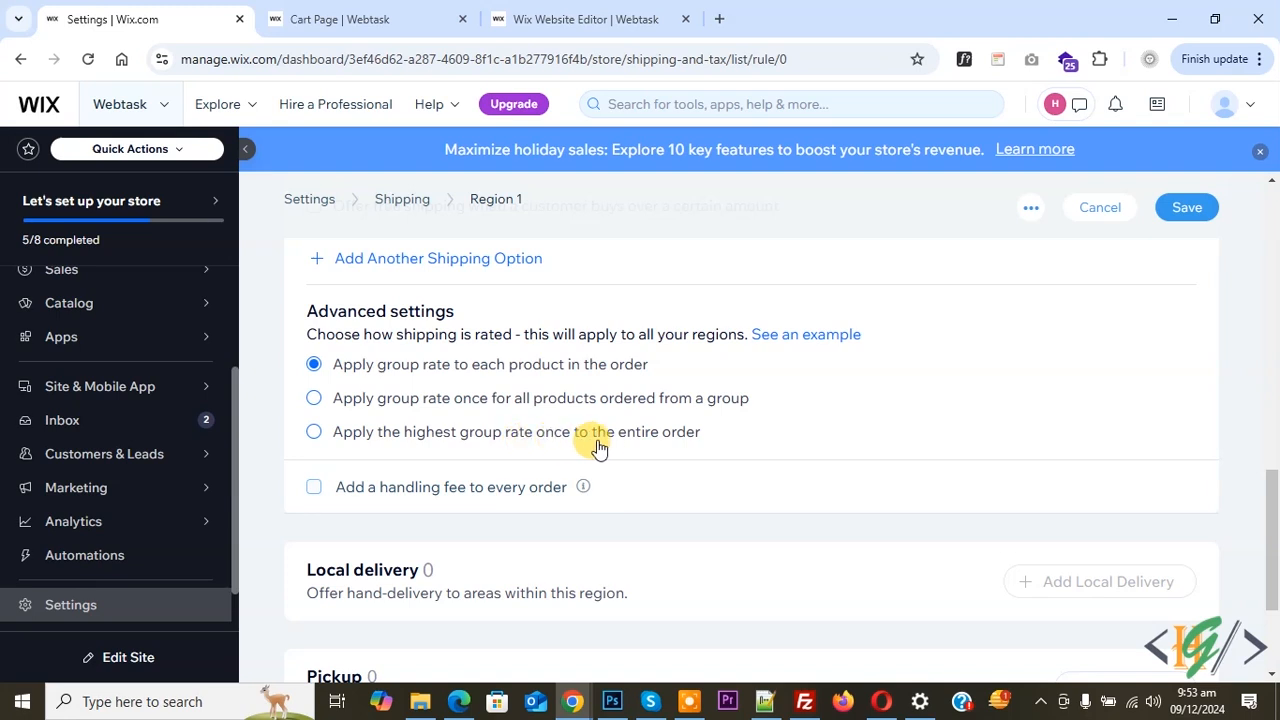
Review the group rates and the advanced rating method for Region 1, and save the region's shipping settings
scroll(608, 451, "up", 2)
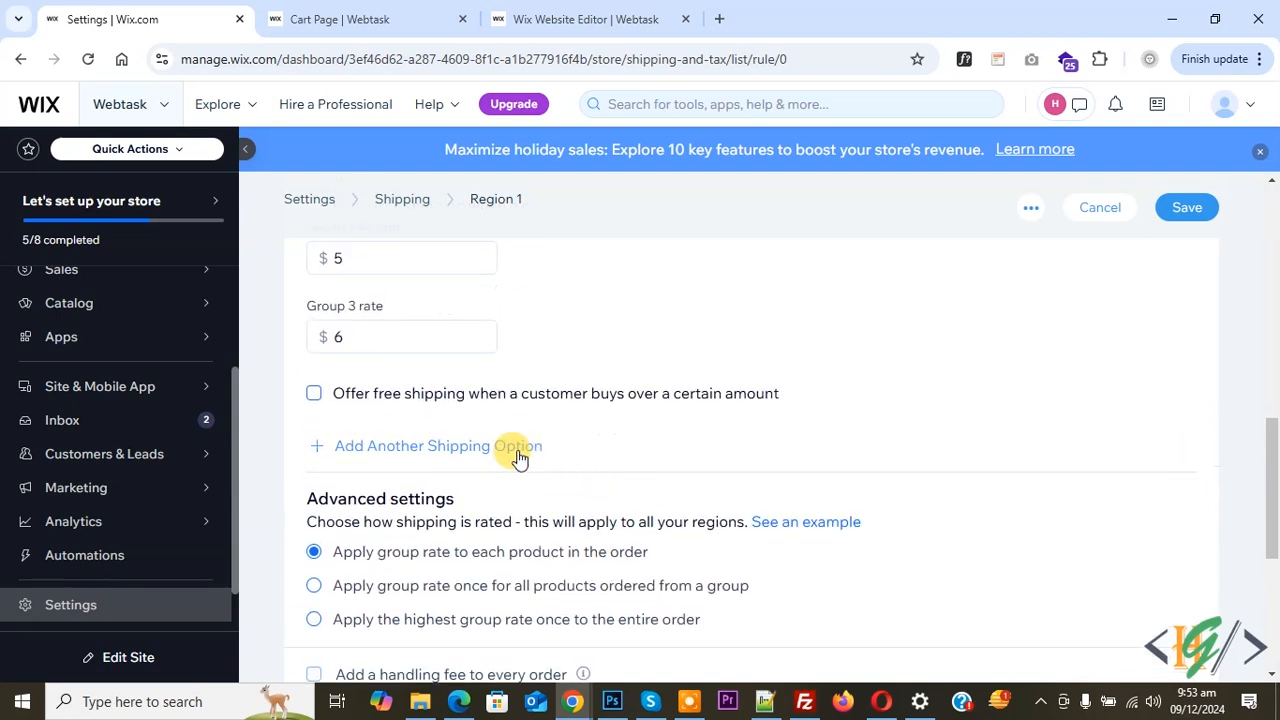
scroll(340, 380, "down", 1)
scroll(395, 505, "up", 1)
left_click(350, 336)
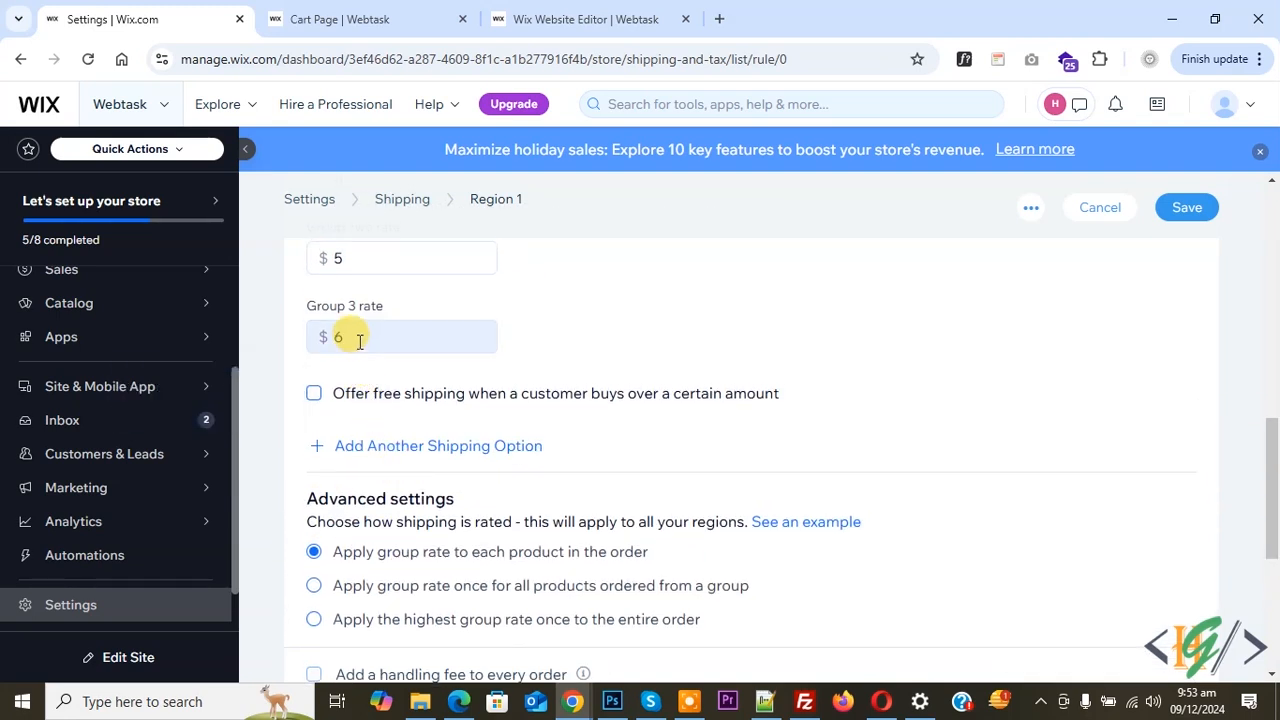
scroll(440, 338, "down", 1)
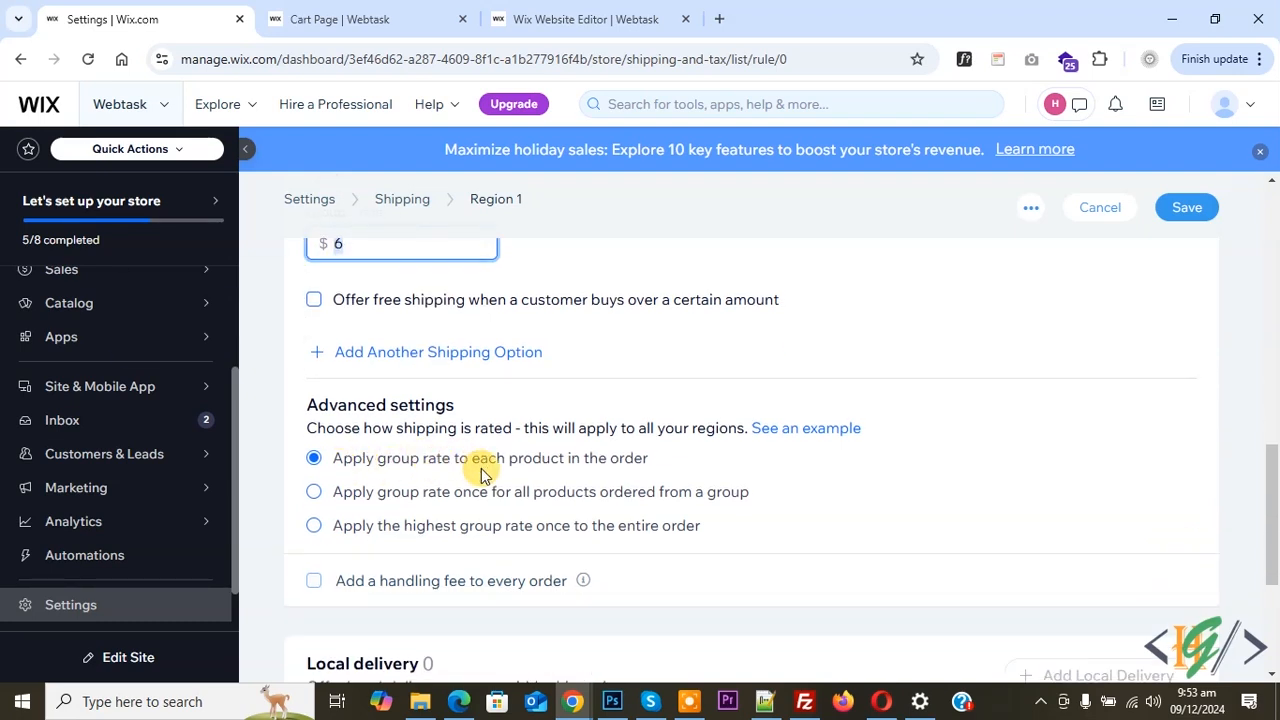
scroll(610, 452, "down", 2)
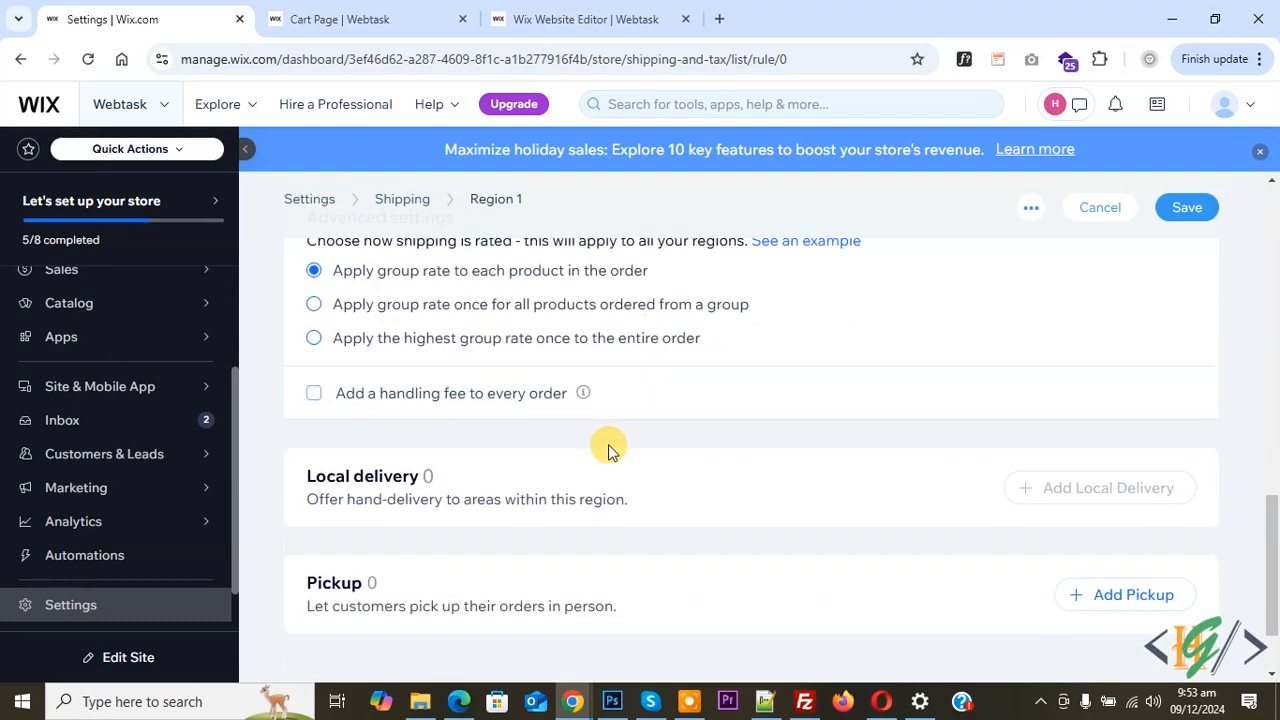
left_click(1187, 207)
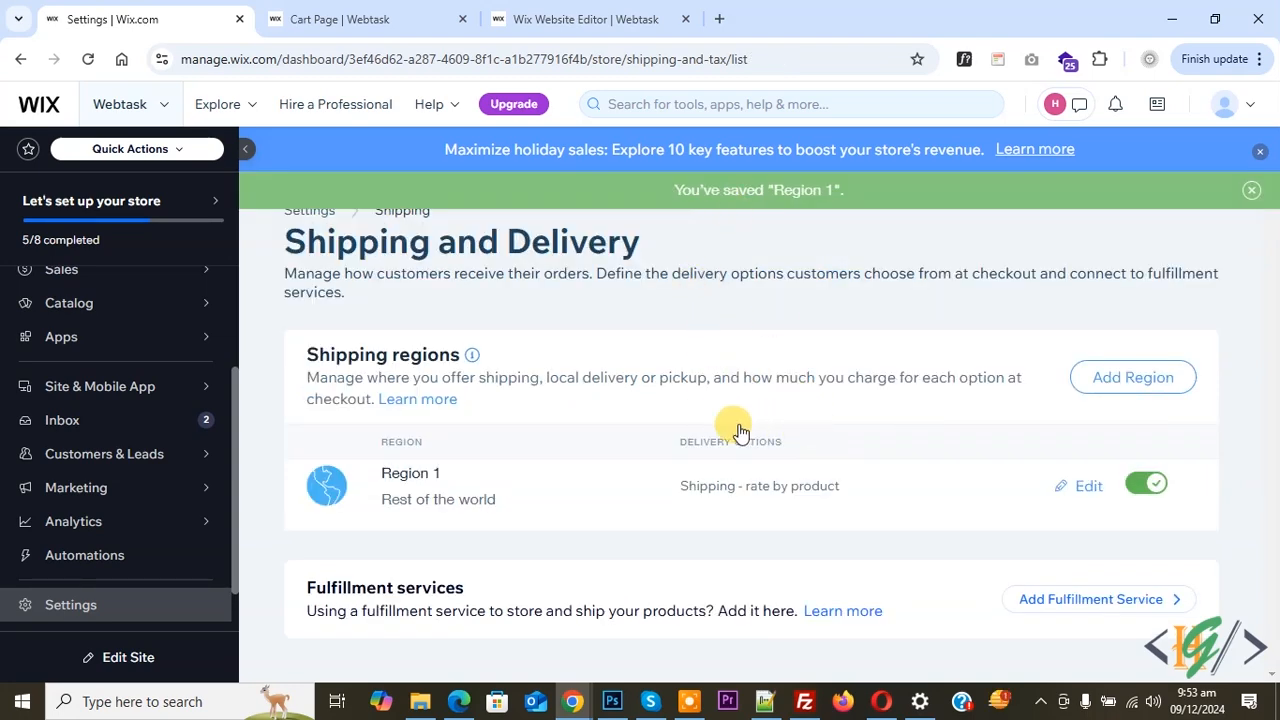
Reload the store's cart page and check the delivery charge against the three products in the cart
left_click(325, 17)
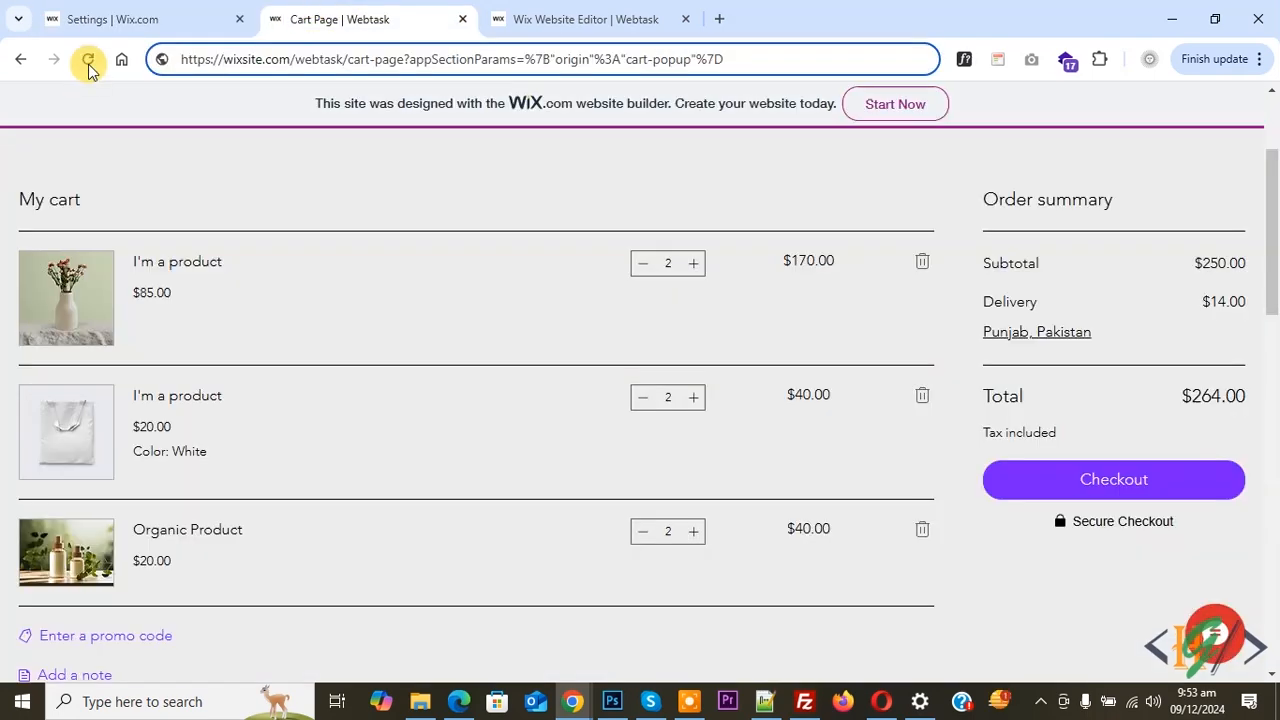
left_click(88, 62)
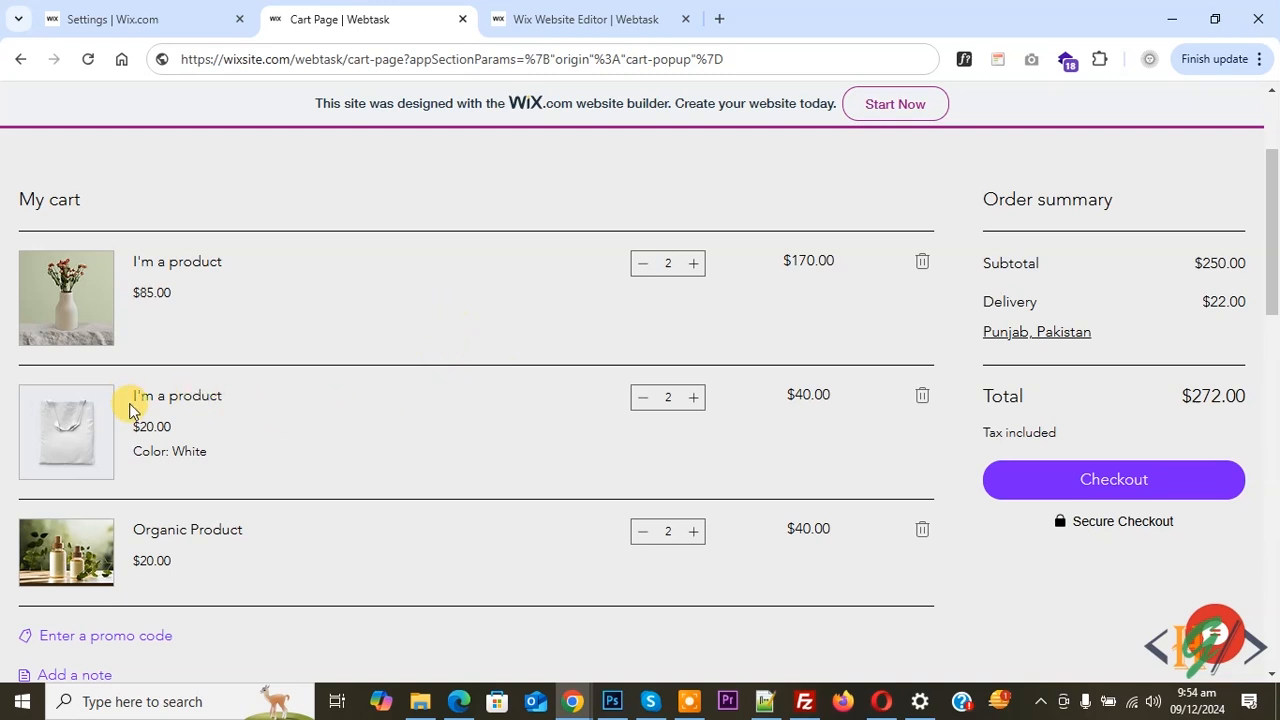
left_click_drag(130, 395, 192, 396)
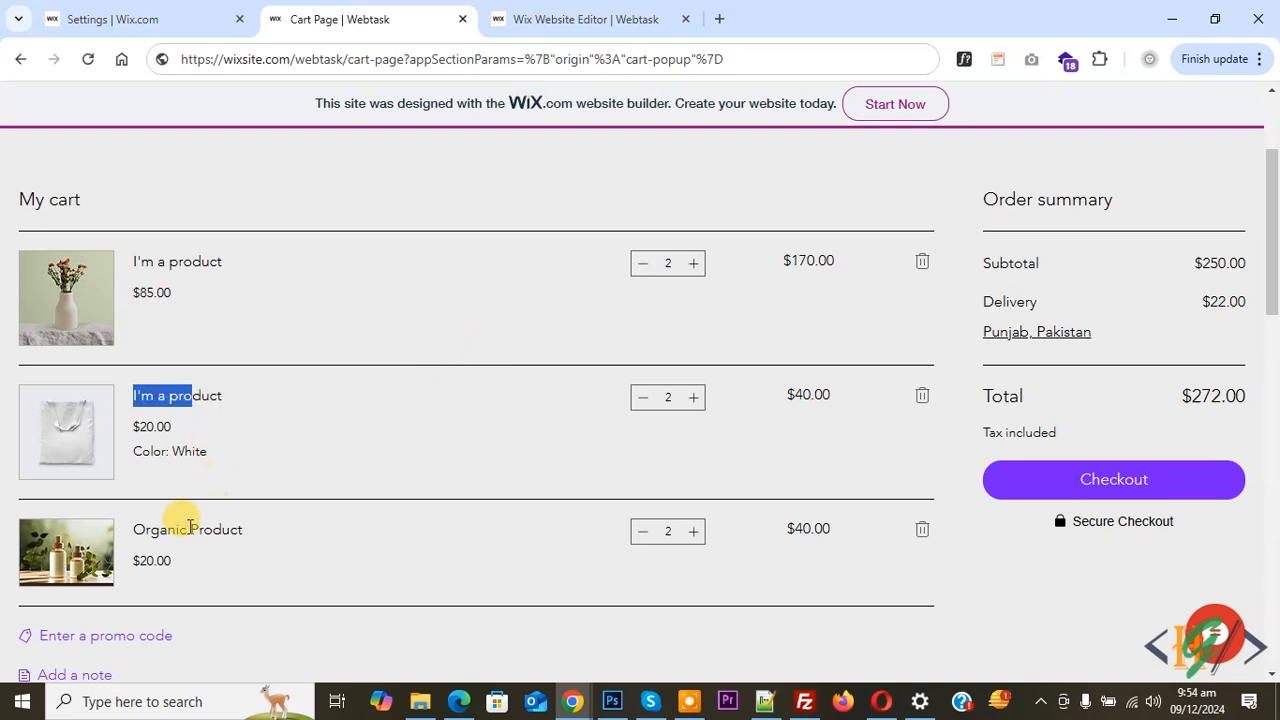
left_click_drag(130, 529, 249, 528)
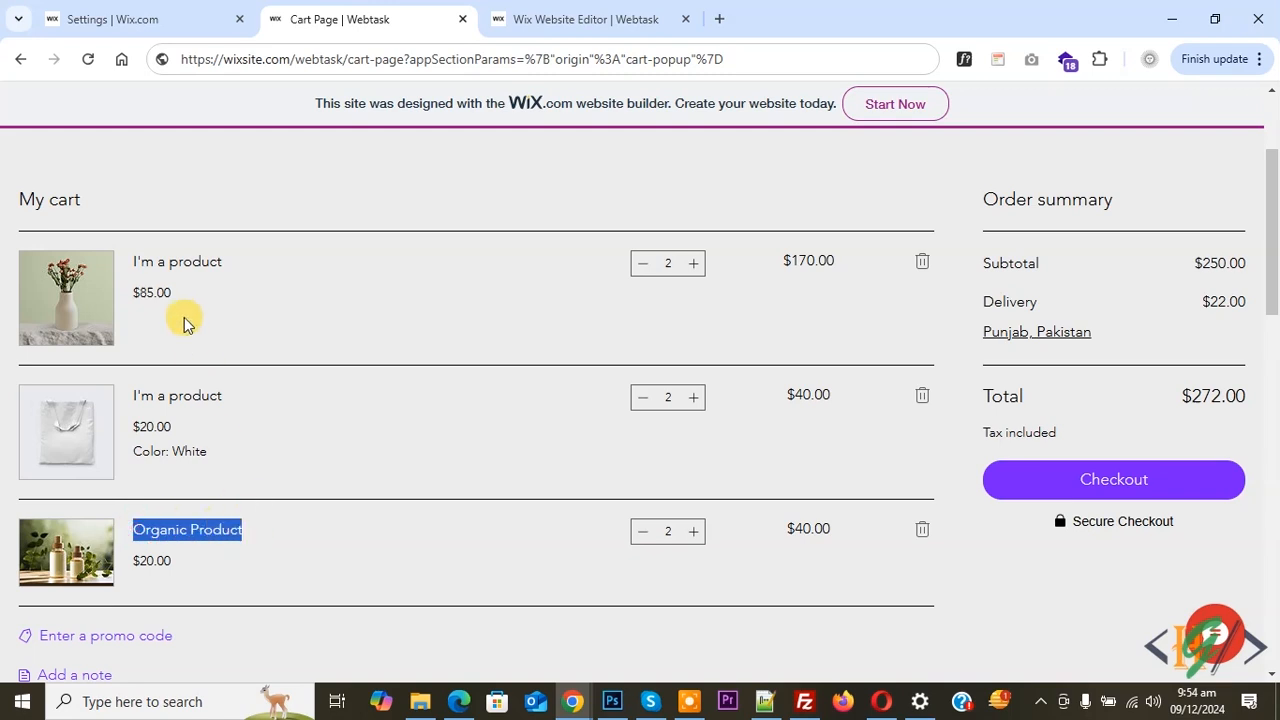
left_click_drag(139, 259, 246, 277)
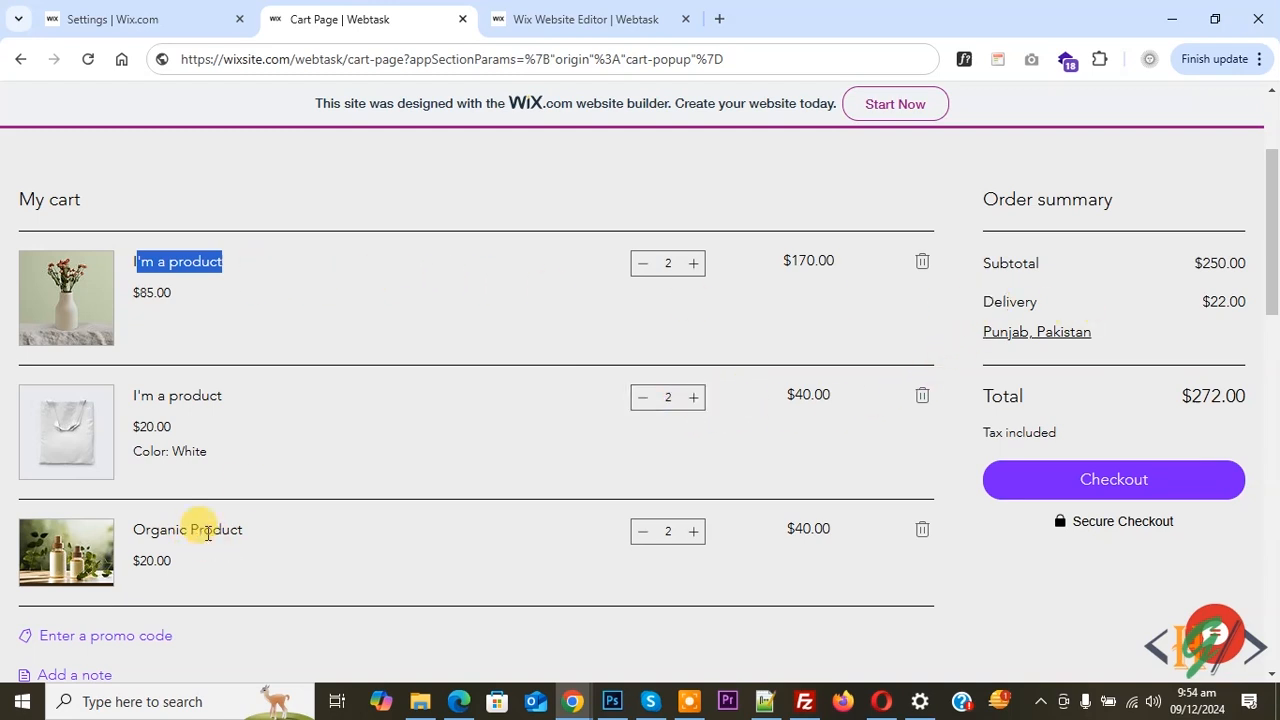
Increase the cart quantities of Organic Product and the vase product to 4 each, one unit at a time, checking the delivery charge
left_click(694, 536)
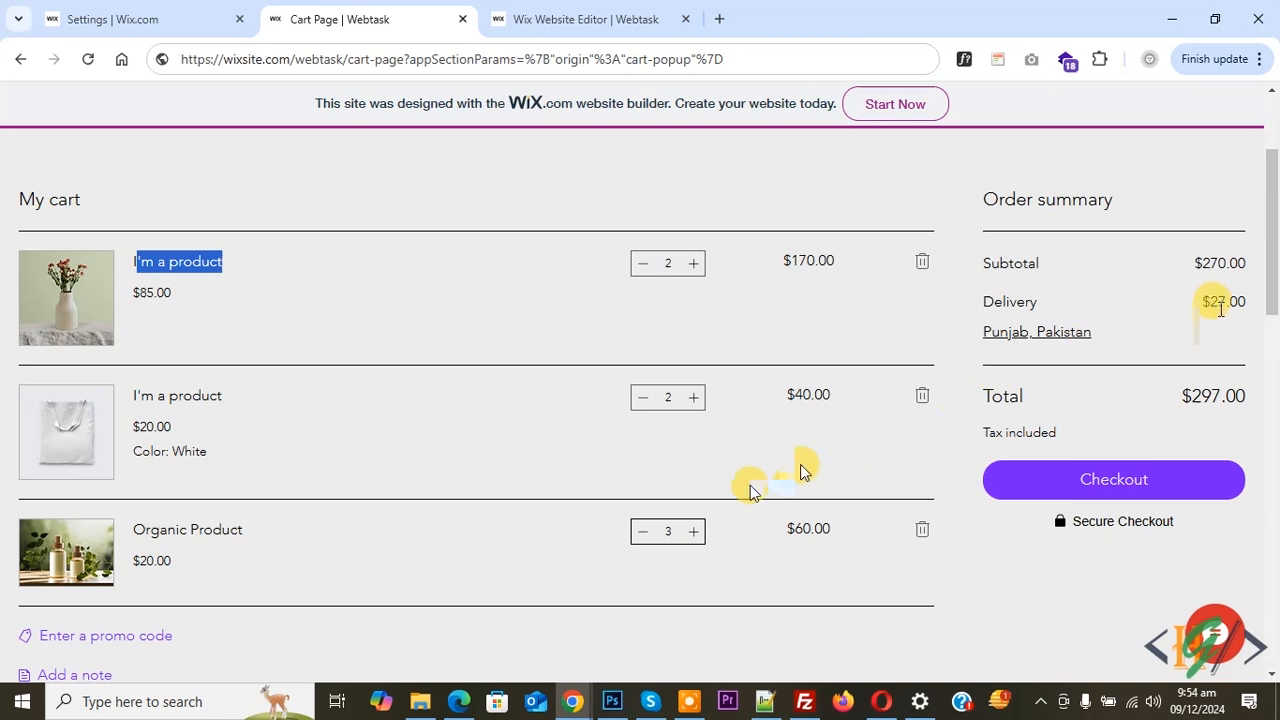
left_click(694, 533)
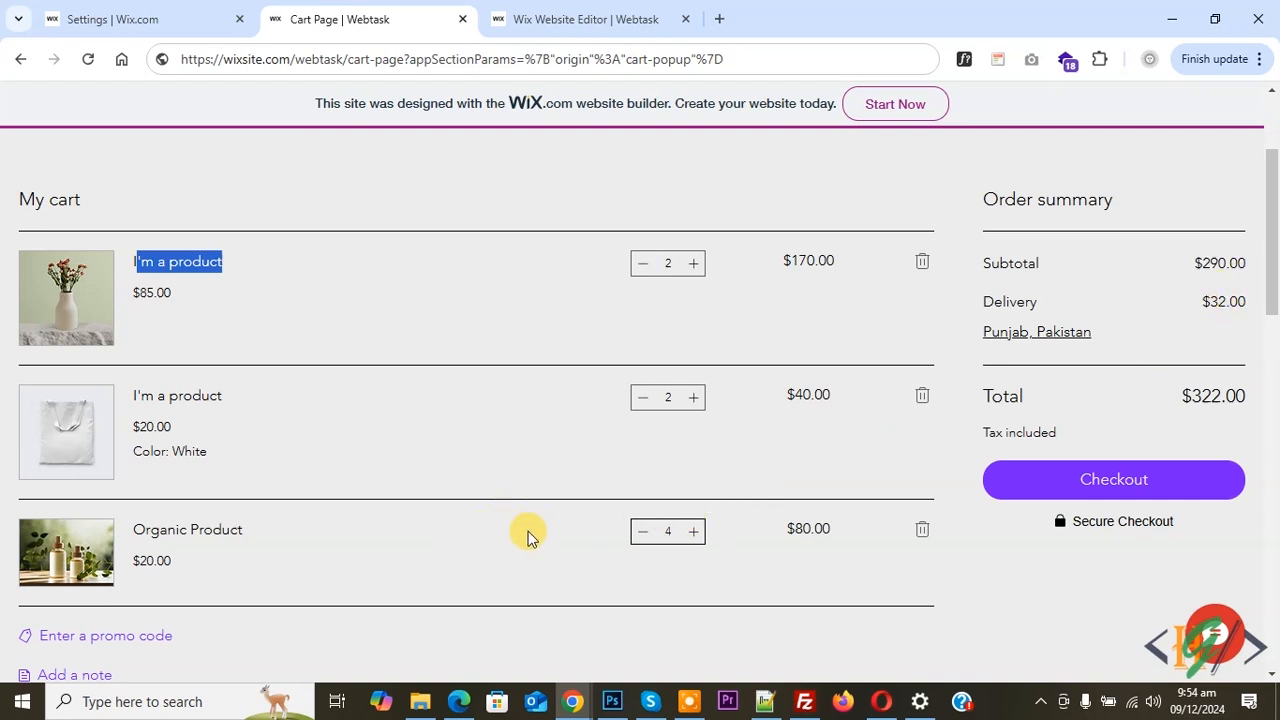
left_click(180, 253)
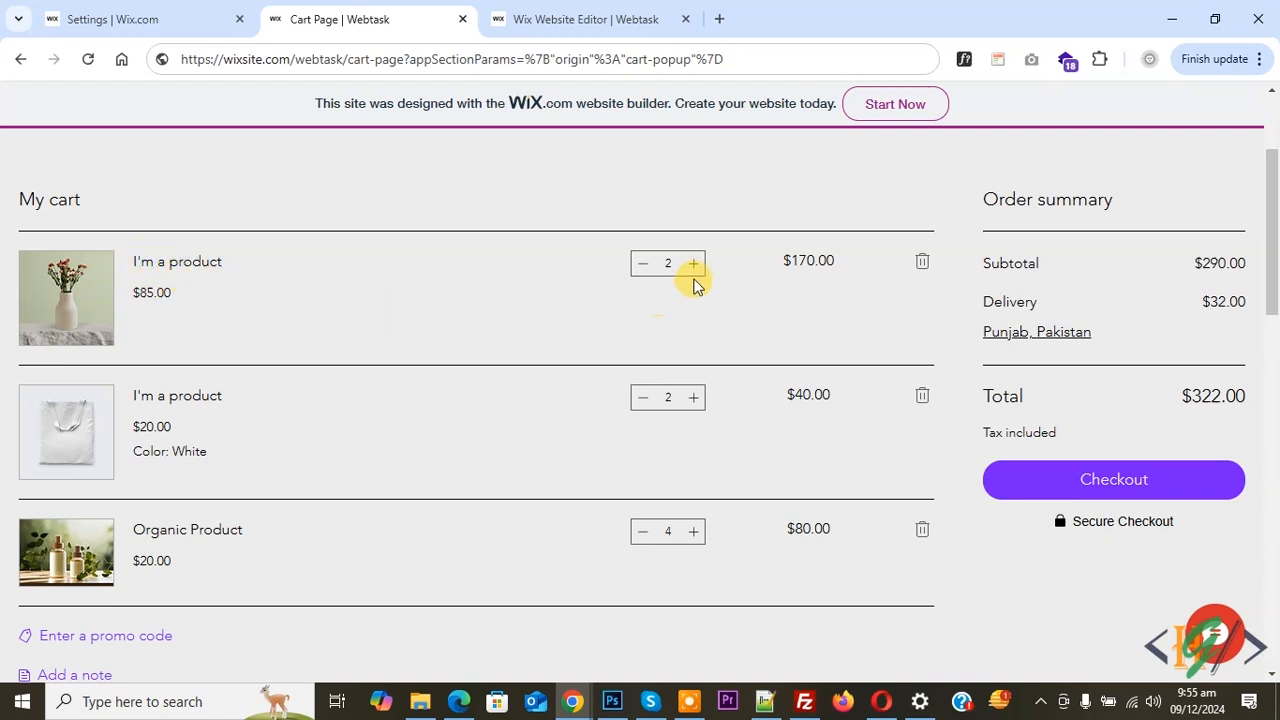
left_click(693, 263)
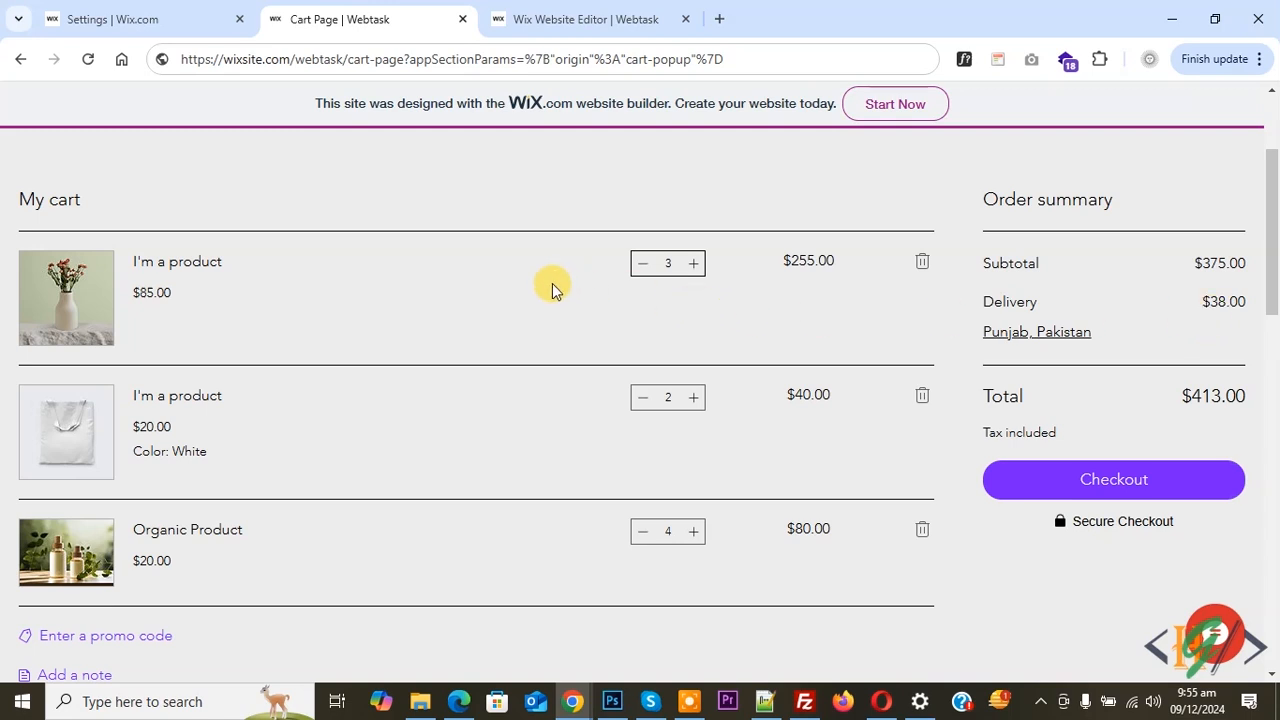
left_click(693, 263)
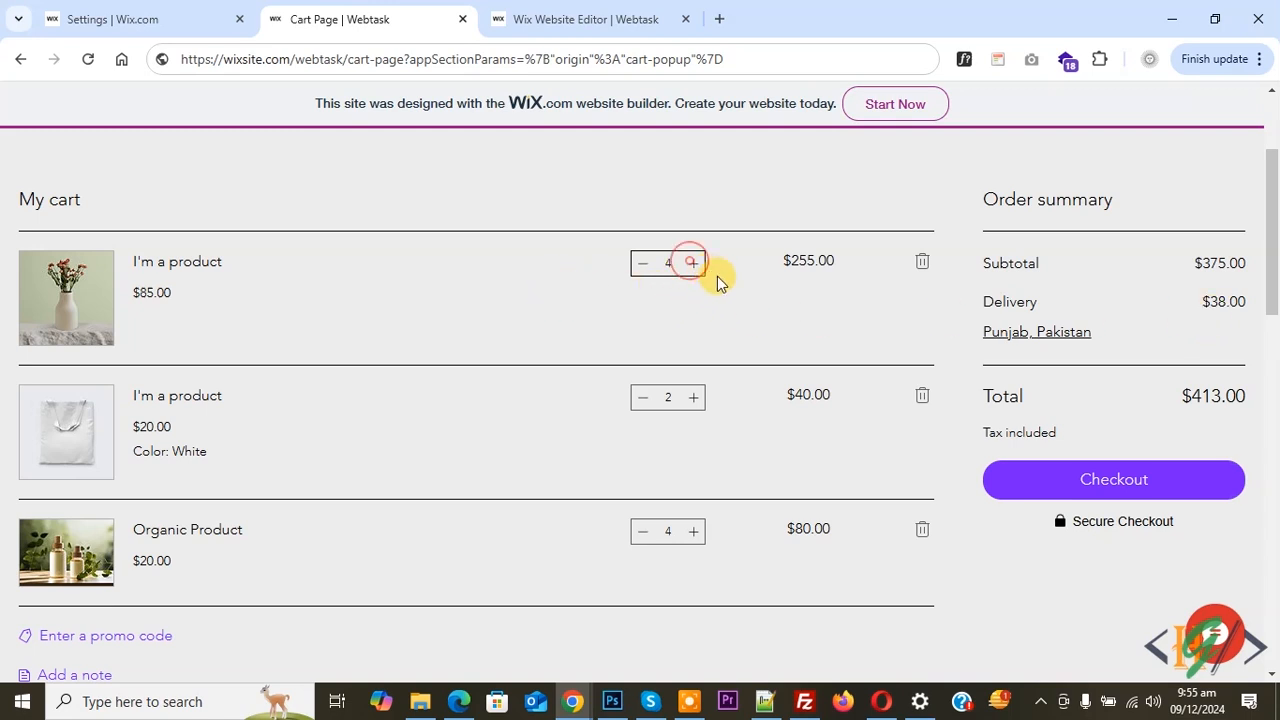